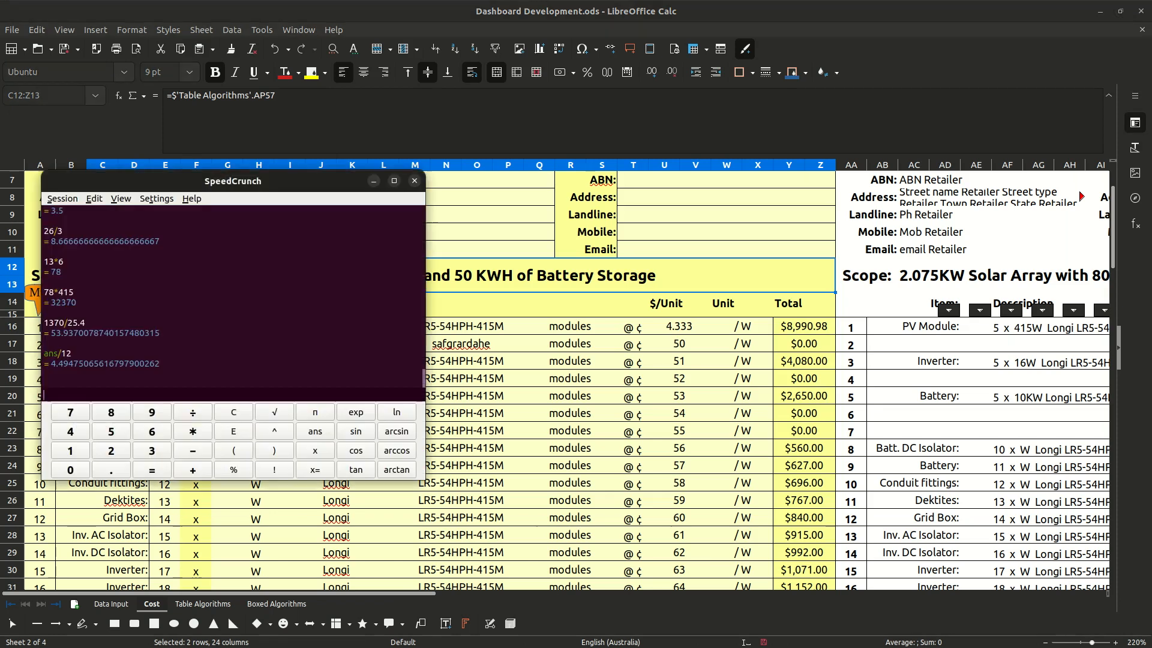
Close the calculator and clear the quantities of items 1 to 5 in the cost table.
{"action": "left_click", "coordinate": [414, 181]}
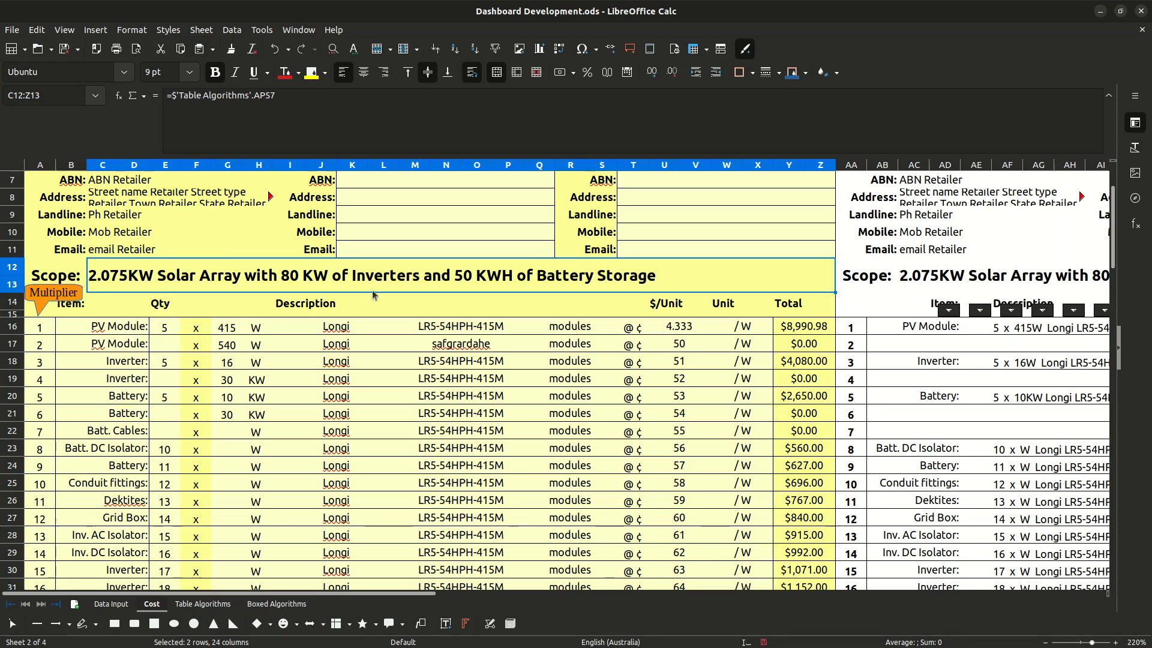
{"action": "left_click", "coordinate": [260, 383]}
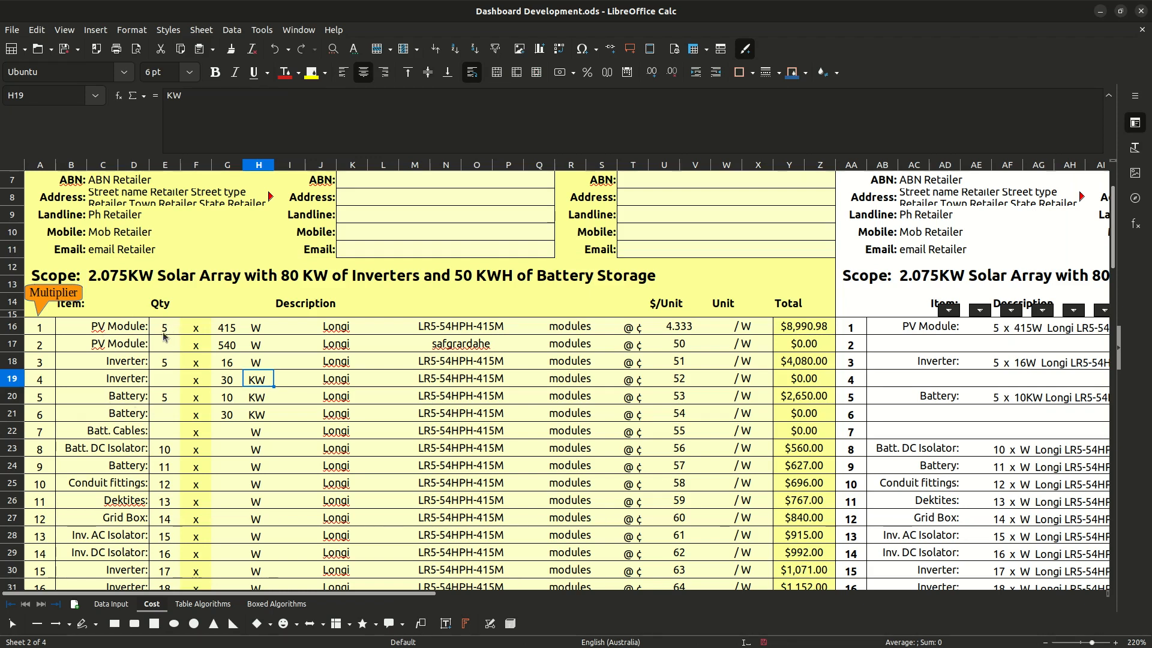
{"action": "left_click_drag", "start_coordinate": [164, 327], "coordinate": [158, 397]}
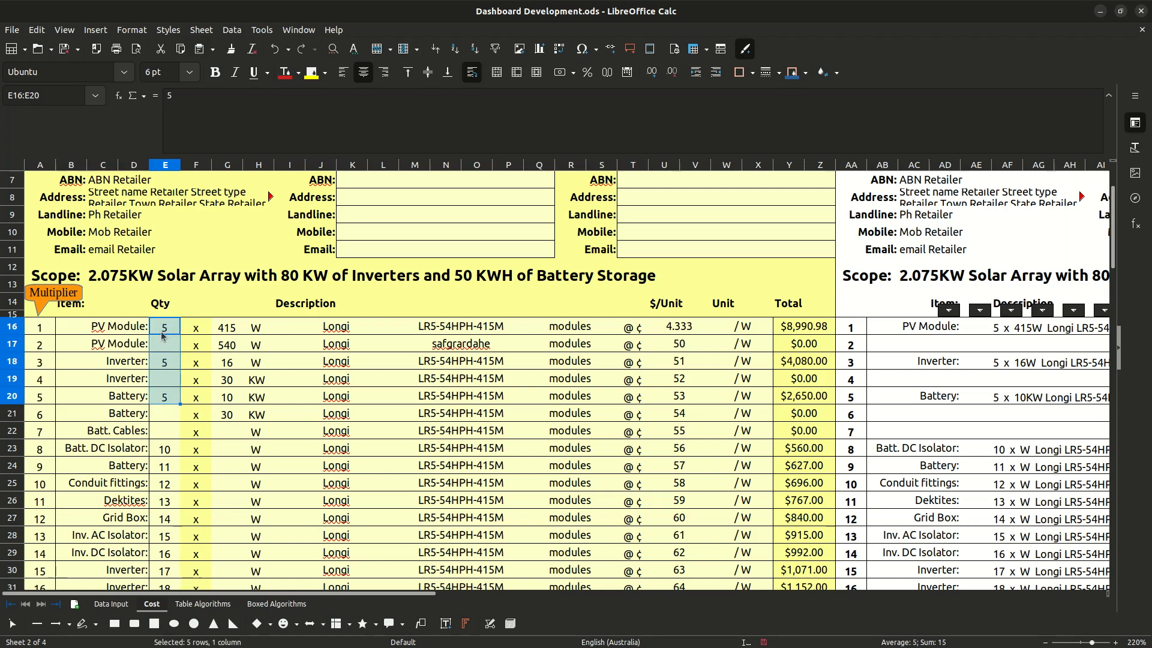
{"action": "key", "text": "Delete"}
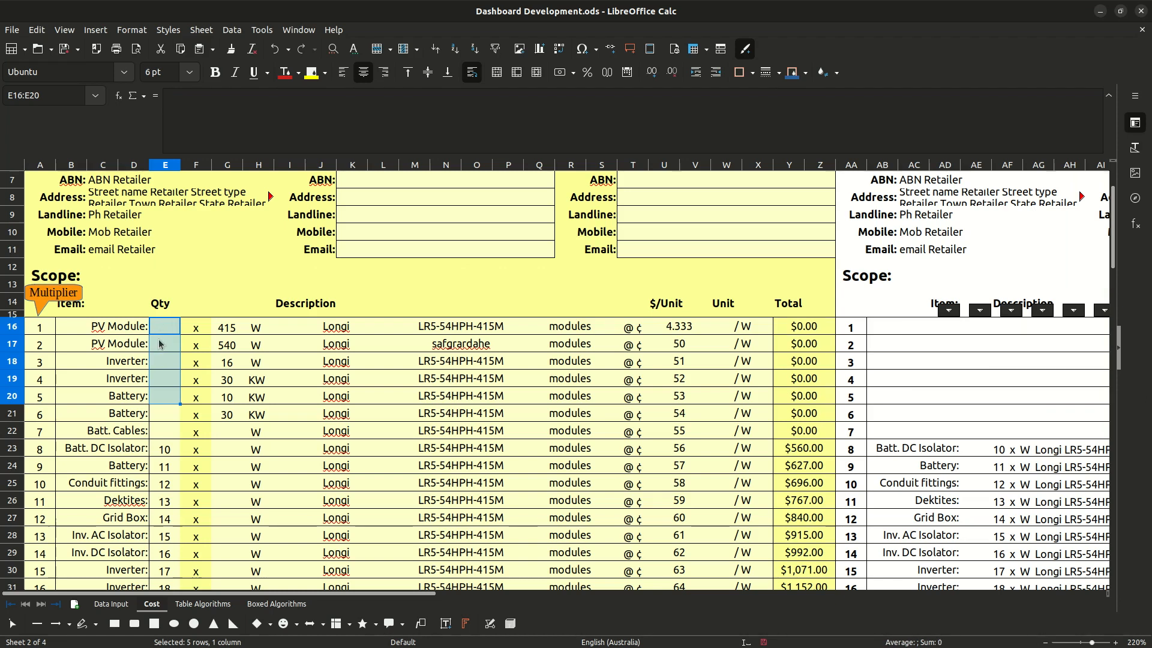
Try a quantity of 4 for the 540 W PV module, clearing it again.
{"action": "left_click", "coordinate": [161, 339]}
{"action": "type", "text": "4"}
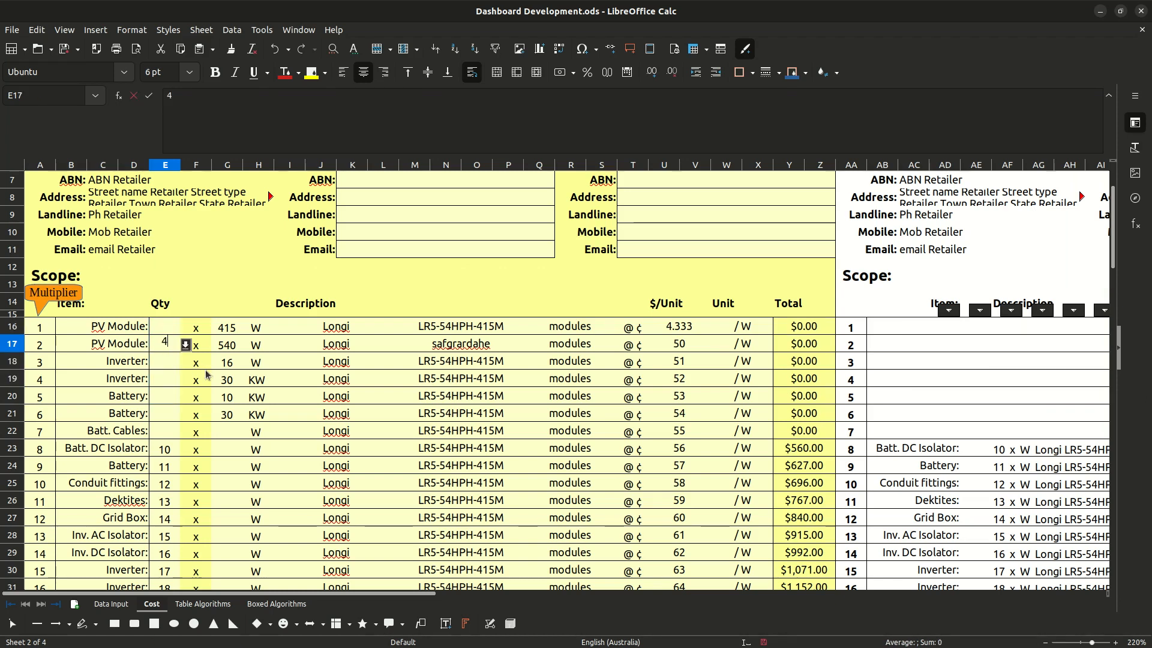
{"action": "left_click", "coordinate": [205, 374]}
{"action": "left_click", "coordinate": [168, 347]}
{"action": "key", "text": "Delete"}
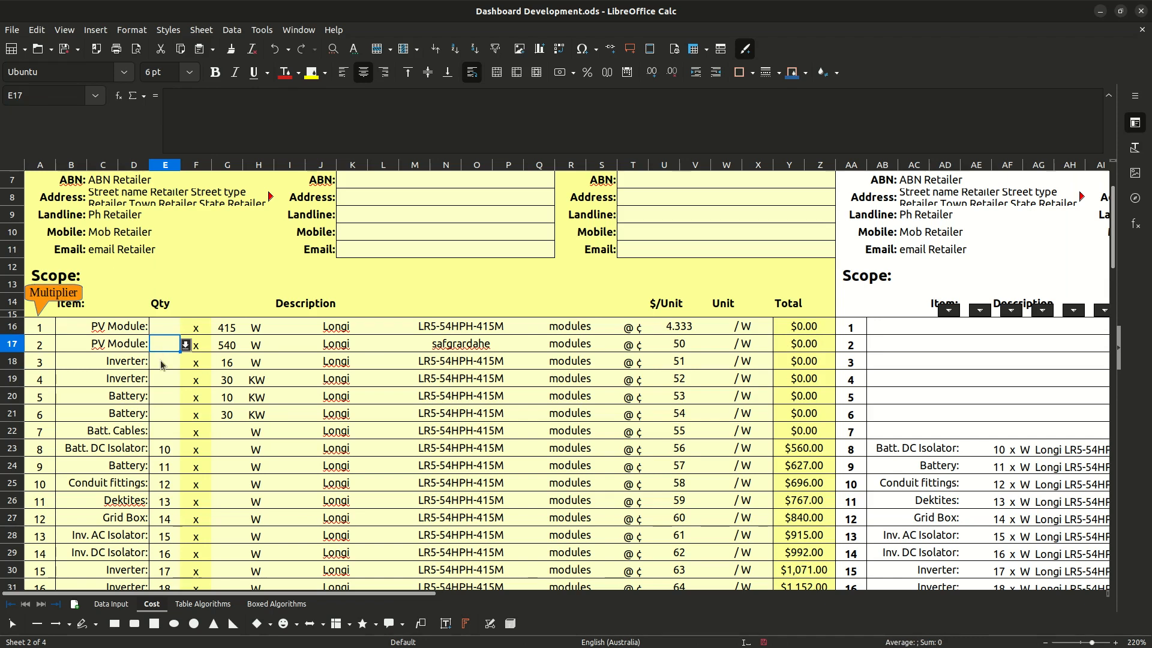
Try a quantity of 6 for the first inverter (item 3), clearing it again.
{"action": "left_click", "coordinate": [164, 363]}
{"action": "type", "text": "6"}
{"action": "key", "text": "Return"}
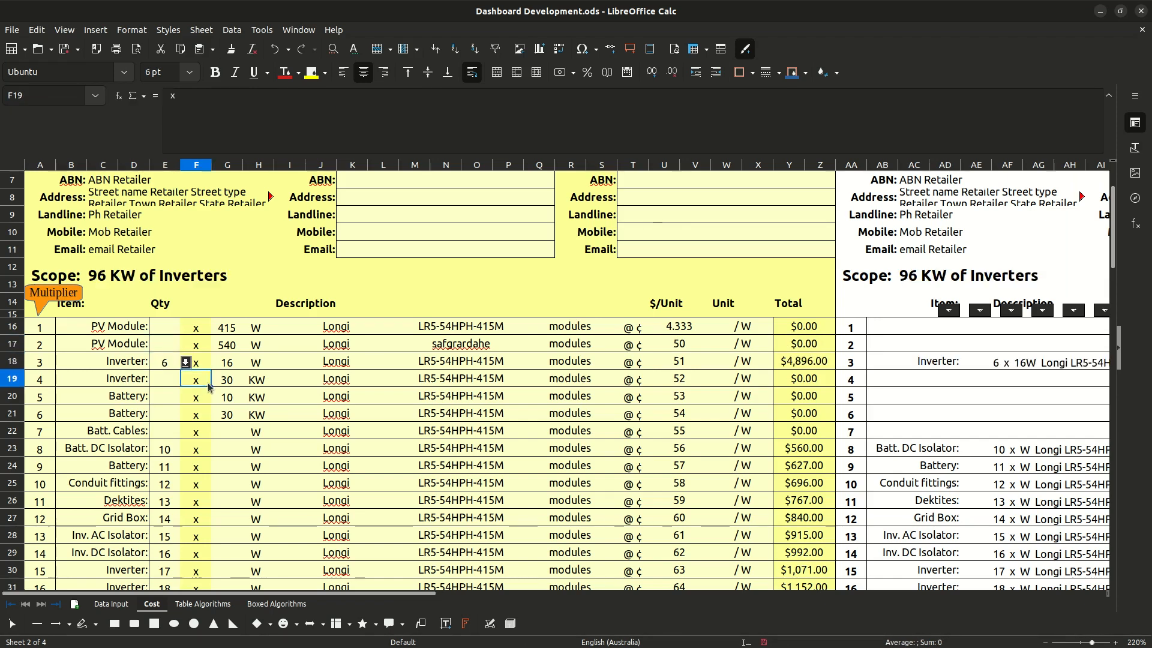
{"action": "key", "text": "Up"}
{"action": "key", "text": "Delete"}
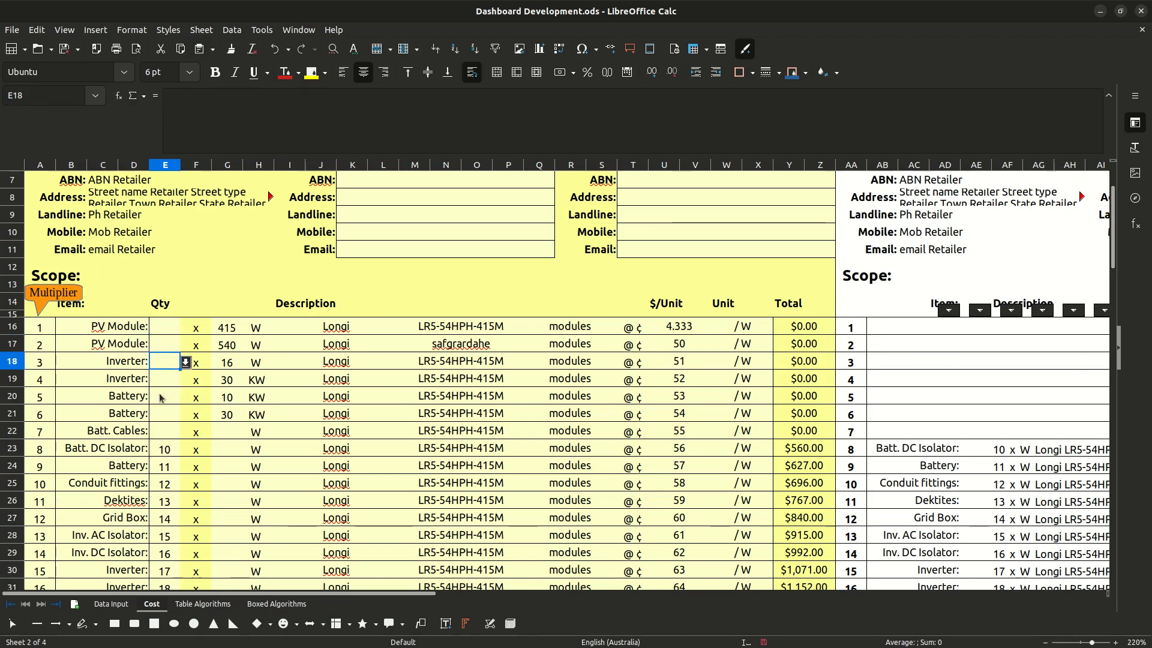
Try a quantity of 5 for the 10 KW battery (item 5), clearing it again.
{"action": "left_click", "coordinate": [162, 396]}
{"action": "type", "text": "5"}
{"action": "left_click", "coordinate": [231, 430]}
{"action": "left_click", "coordinate": [169, 398]}
{"action": "key", "text": "Delete"}
{"action": "left_click", "coordinate": [195, 430]}
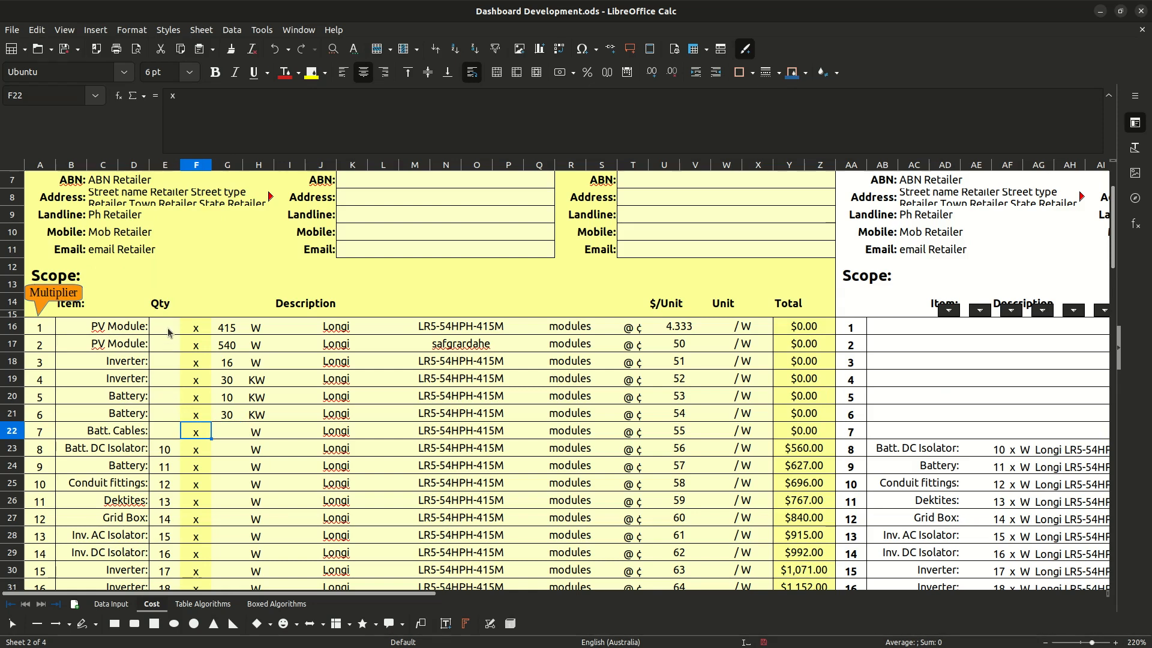
Try a quantity of 5 for both the 415 W PV module and the item 3 inverter, clearing only the inverter's quantity.
{"action": "left_click", "coordinate": [168, 331]}
{"action": "type", "text": "5"}
{"action": "left_click", "coordinate": [168, 360]}
{"action": "type", "text": "5"}
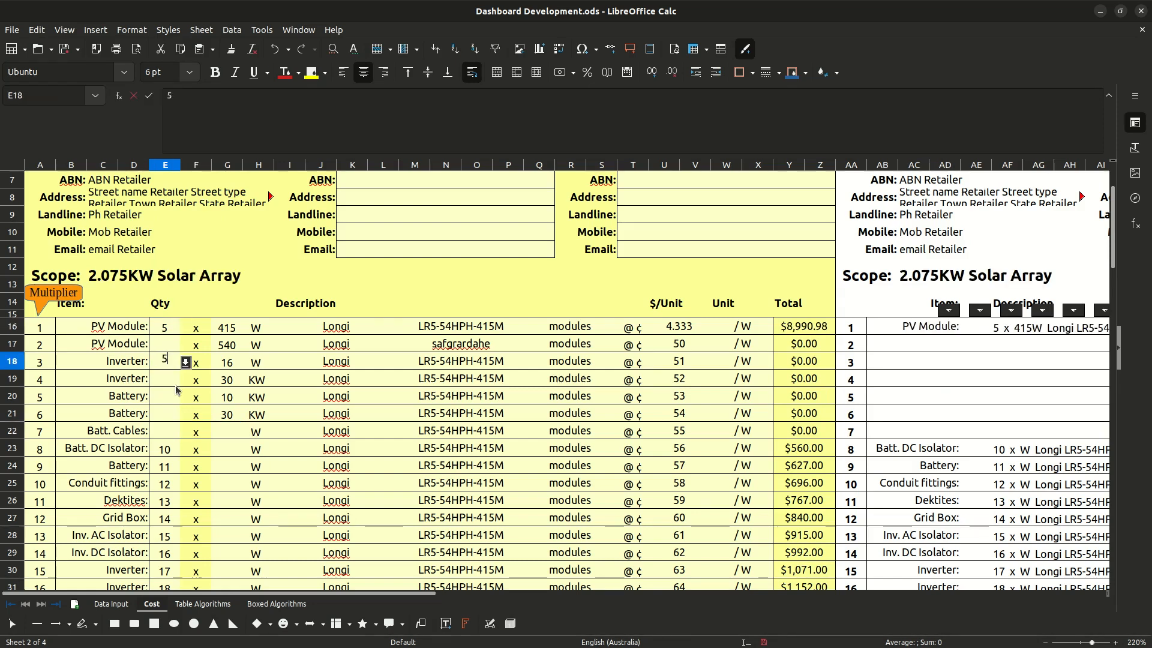
{"action": "left_click", "coordinate": [240, 441]}
{"action": "left_click", "coordinate": [174, 368]}
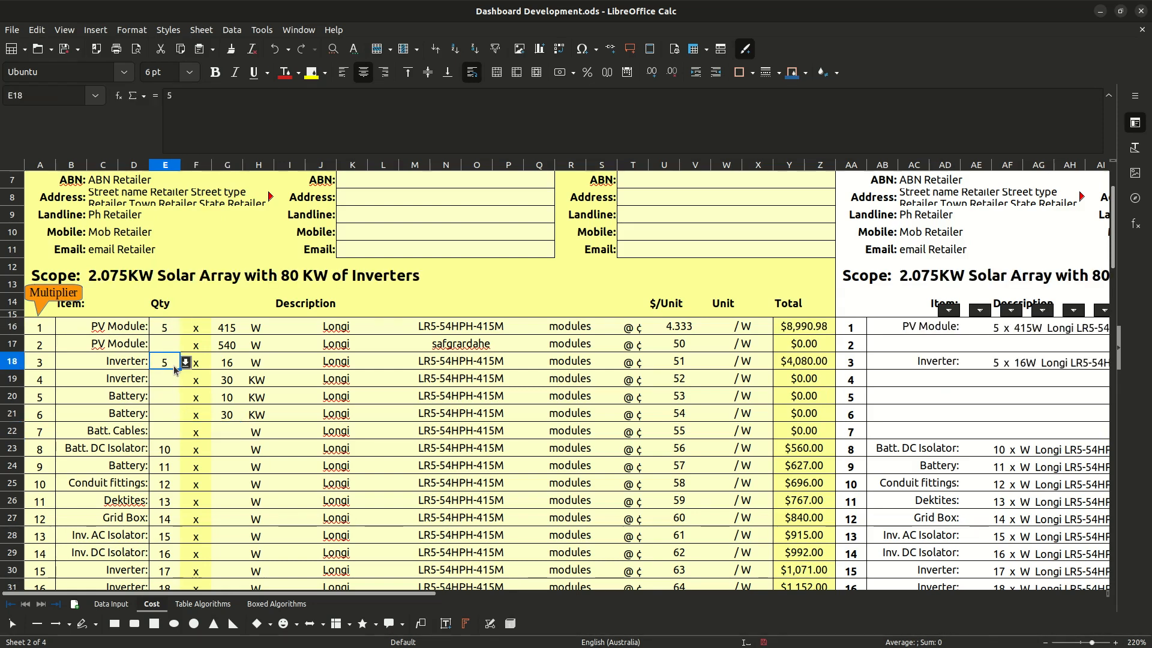
{"action": "key", "text": "Delete"}
Try a quantity of 5 for the 30 KW battery, clearing it again along with the 415 W PV module's quantity.
{"action": "left_click", "coordinate": [168, 416]}
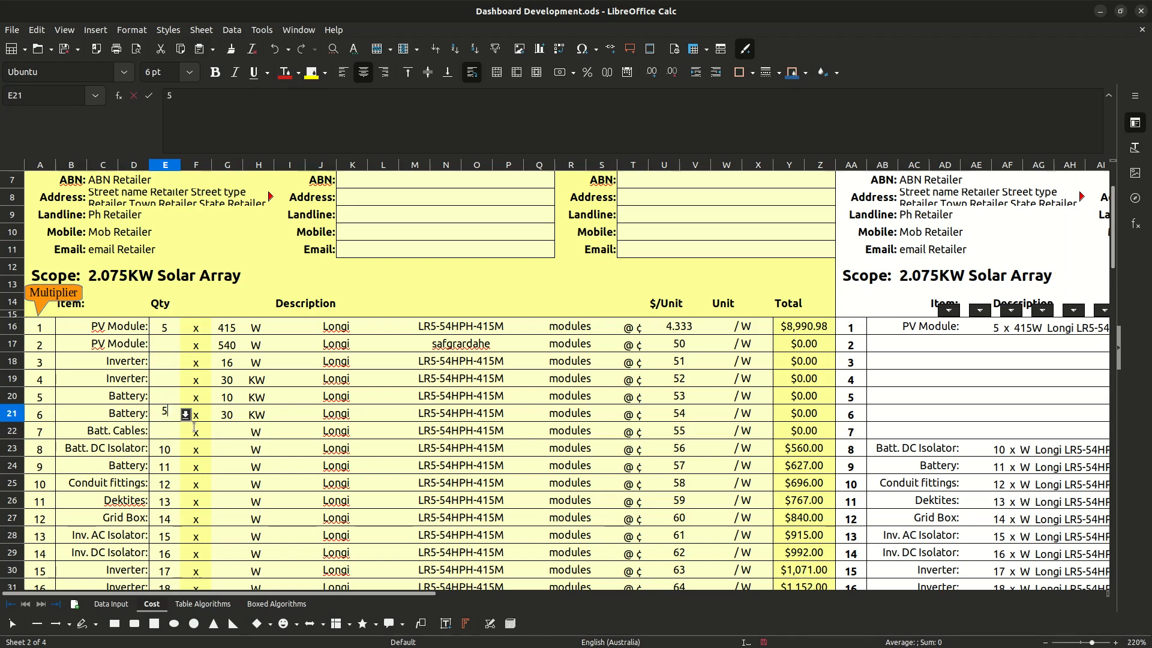
{"action": "type", "text": "5"}
{"action": "left_click", "coordinate": [313, 499]}
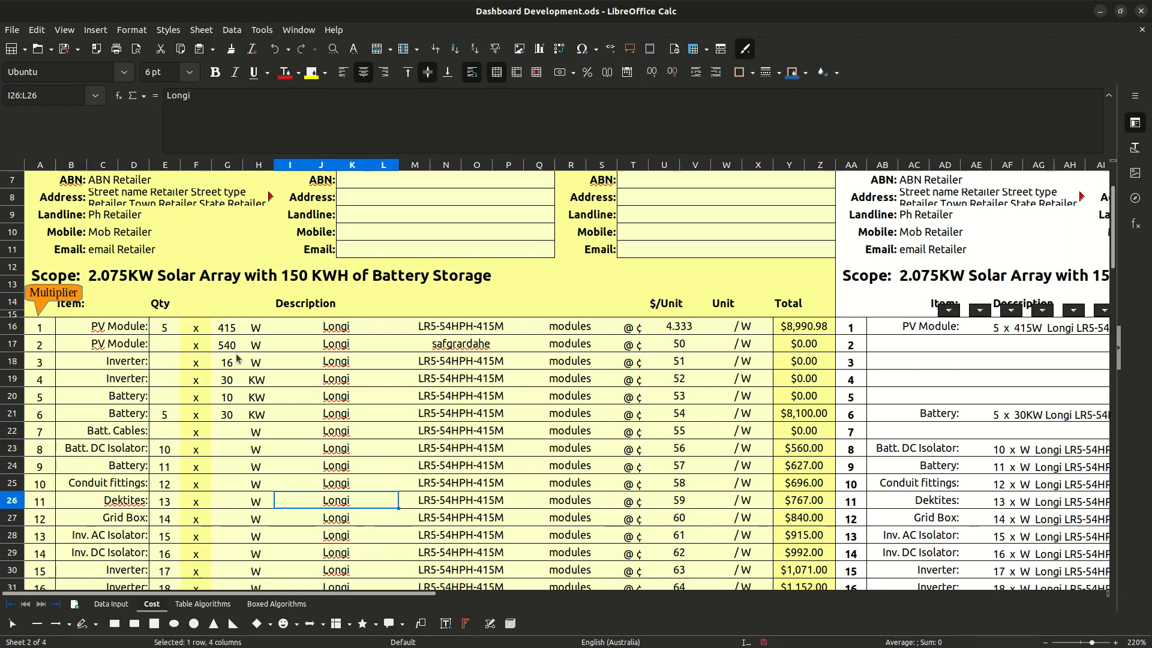
{"action": "left_click", "coordinate": [169, 414]}
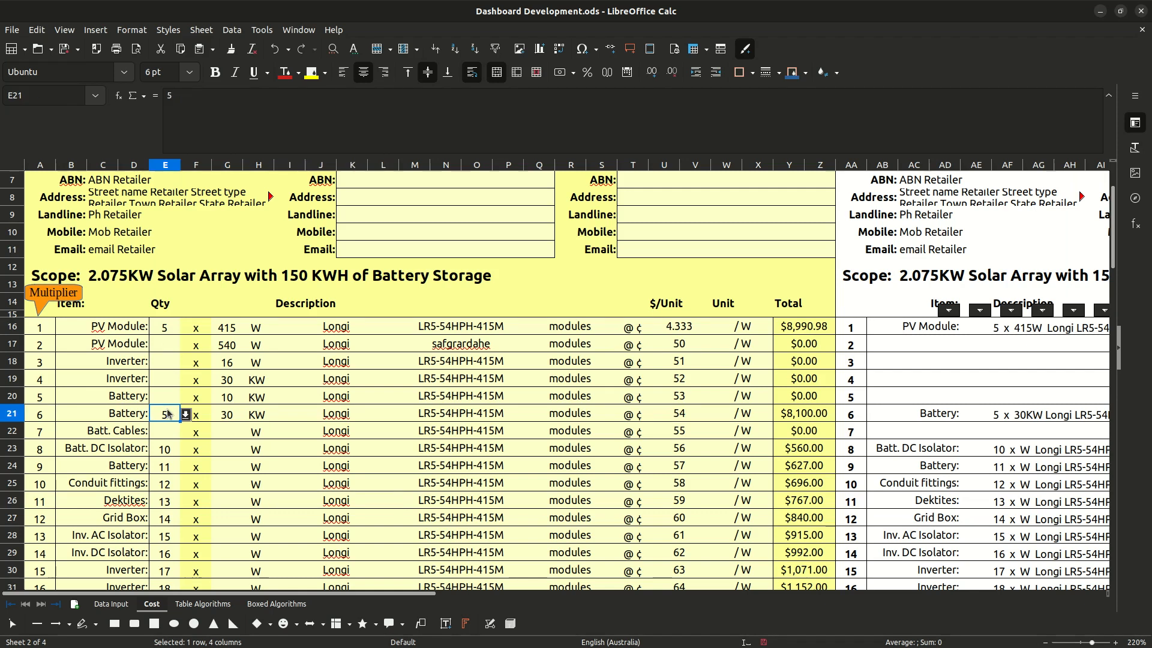
{"action": "key", "text": "Delete"}
{"action": "left_click", "coordinate": [169, 328]}
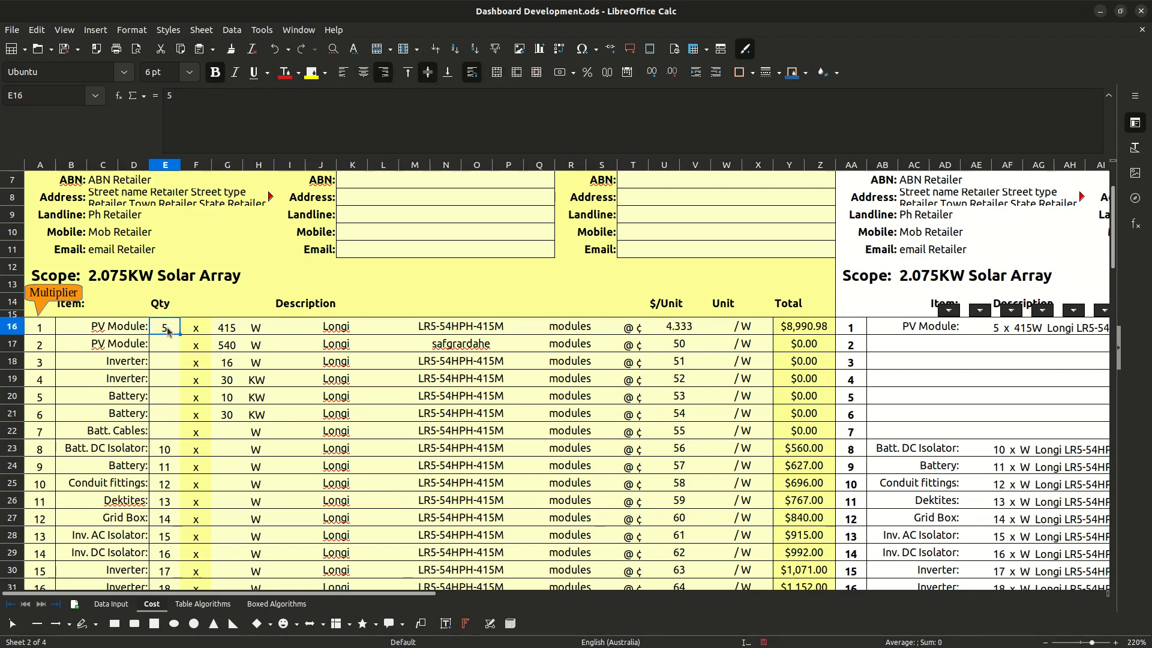
{"action": "key", "text": "Delete"}
Set the quantities of the item 3 inverter and the item 5 battery to 6 each.
{"action": "left_click", "coordinate": [160, 362]}
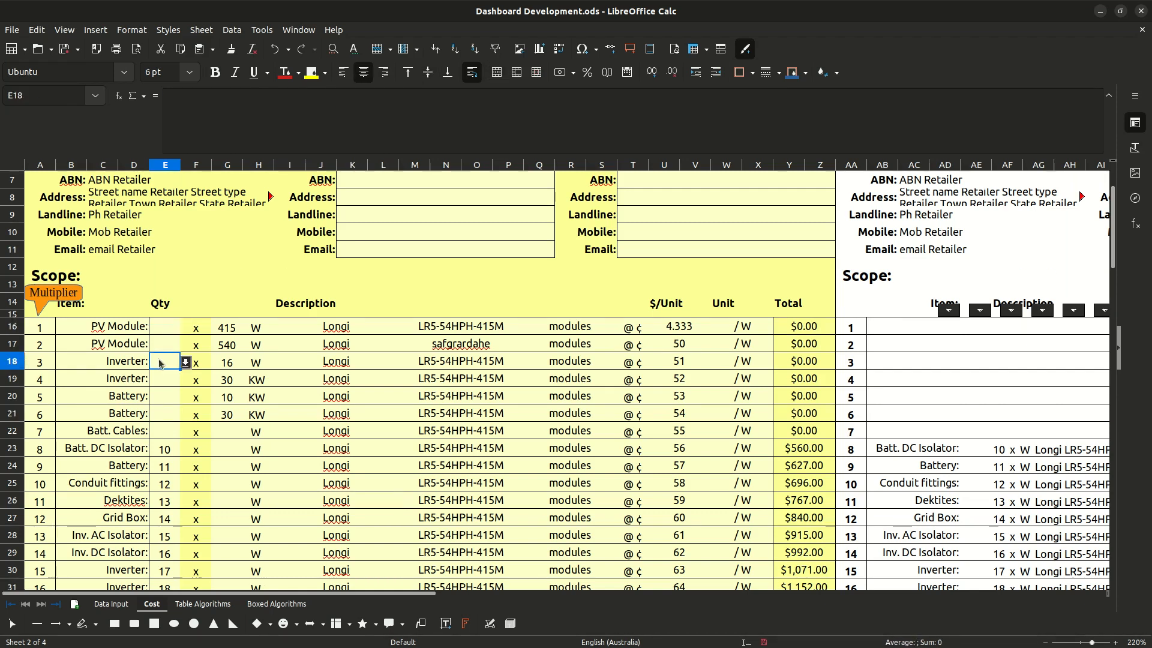
{"action": "type", "text": "6"}
{"action": "left_click", "coordinate": [162, 398]}
{"action": "type", "text": "6"}
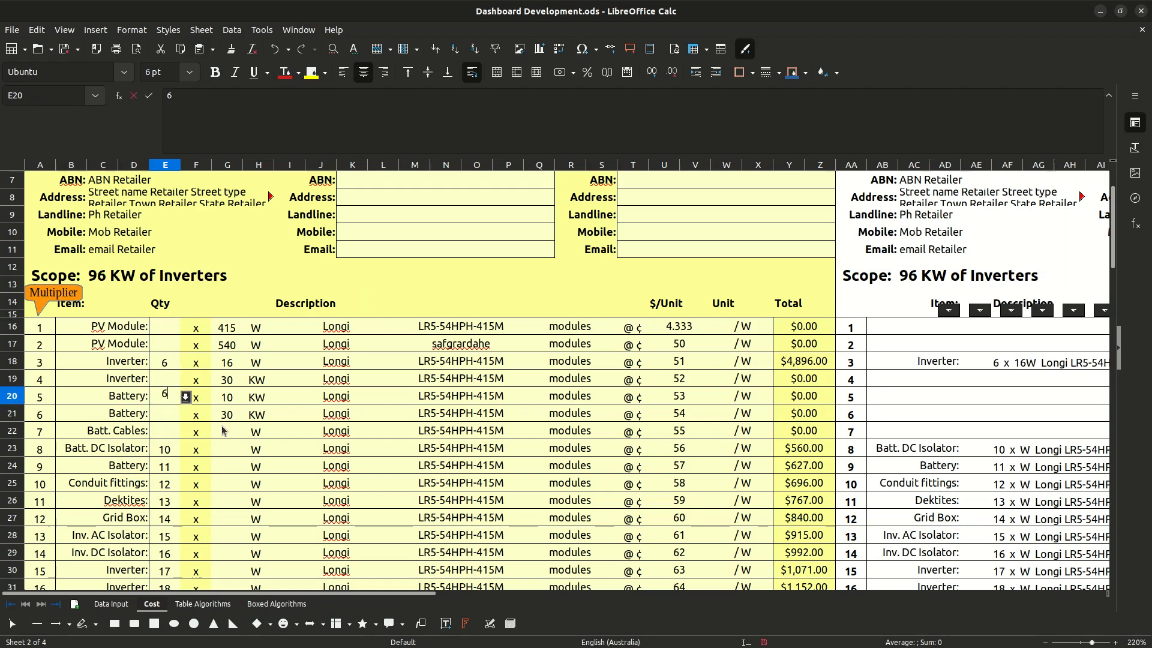
{"action": "left_click", "coordinate": [222, 429]}
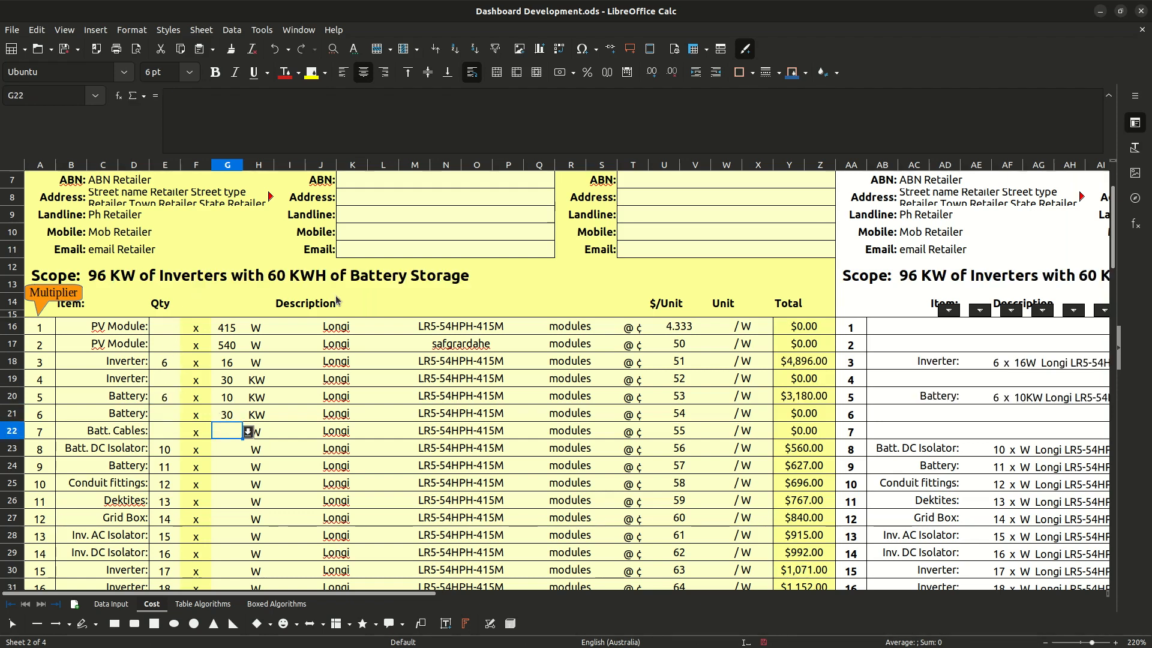
Check the formula behind the Scope heading and work out 415*3 in the SpeedCrunch calculator.
{"action": "left_click", "coordinate": [98, 282]}
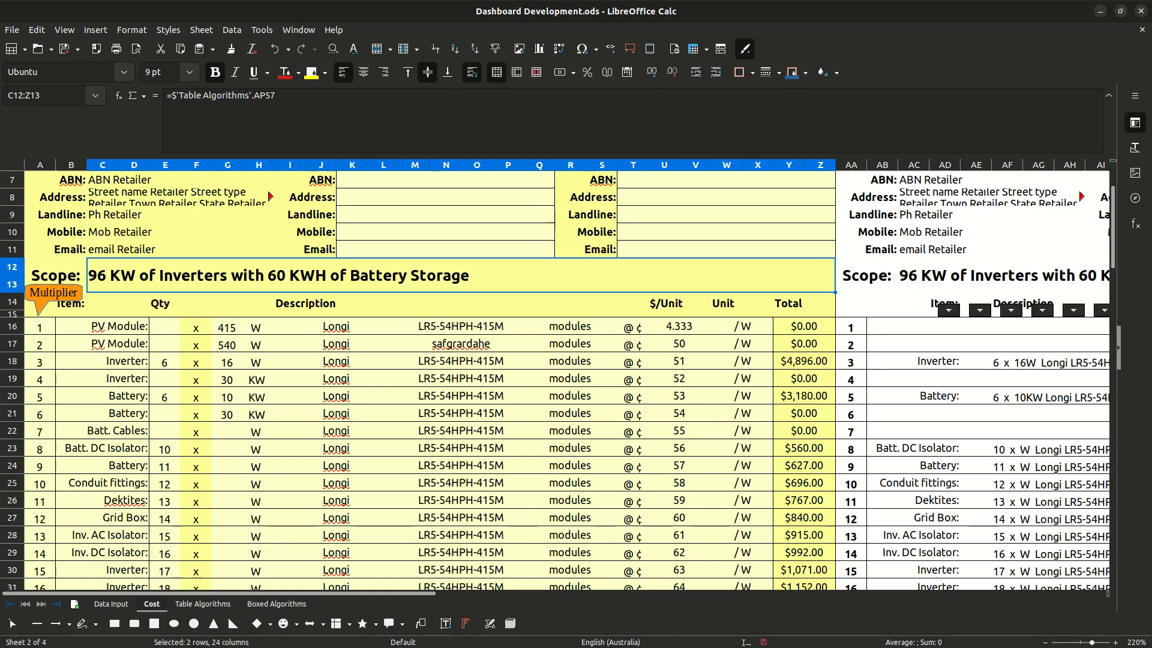
{"action": "key", "text": "XF86Calculator"}
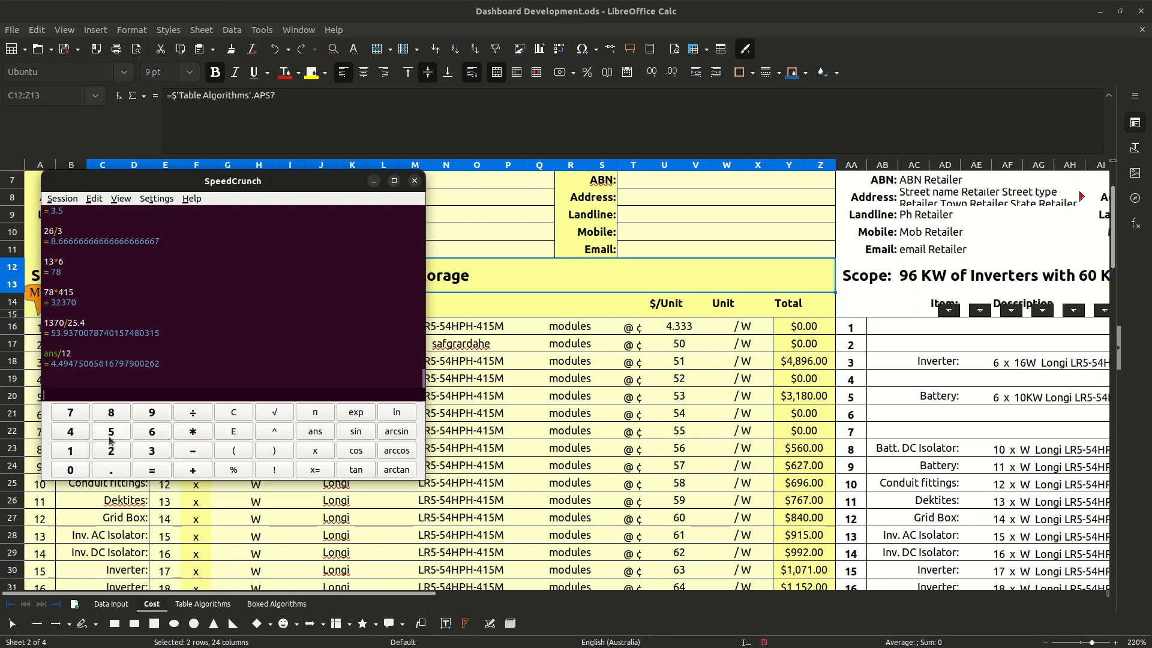
{"action": "left_click", "coordinate": [78, 437]}
{"action": "left_click", "coordinate": [70, 451]}
{"action": "left_click", "coordinate": [112, 432]}
{"action": "left_click", "coordinate": [193, 432]}
{"action": "left_click", "coordinate": [161, 450]}
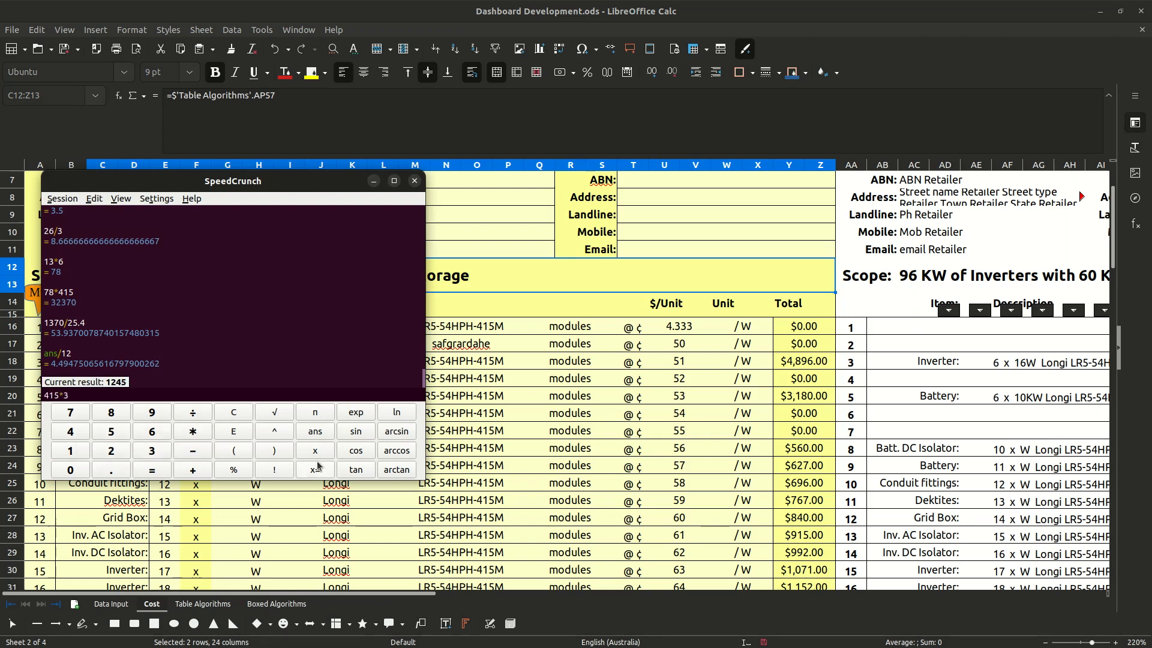
{"action": "left_click", "coordinate": [414, 180]}
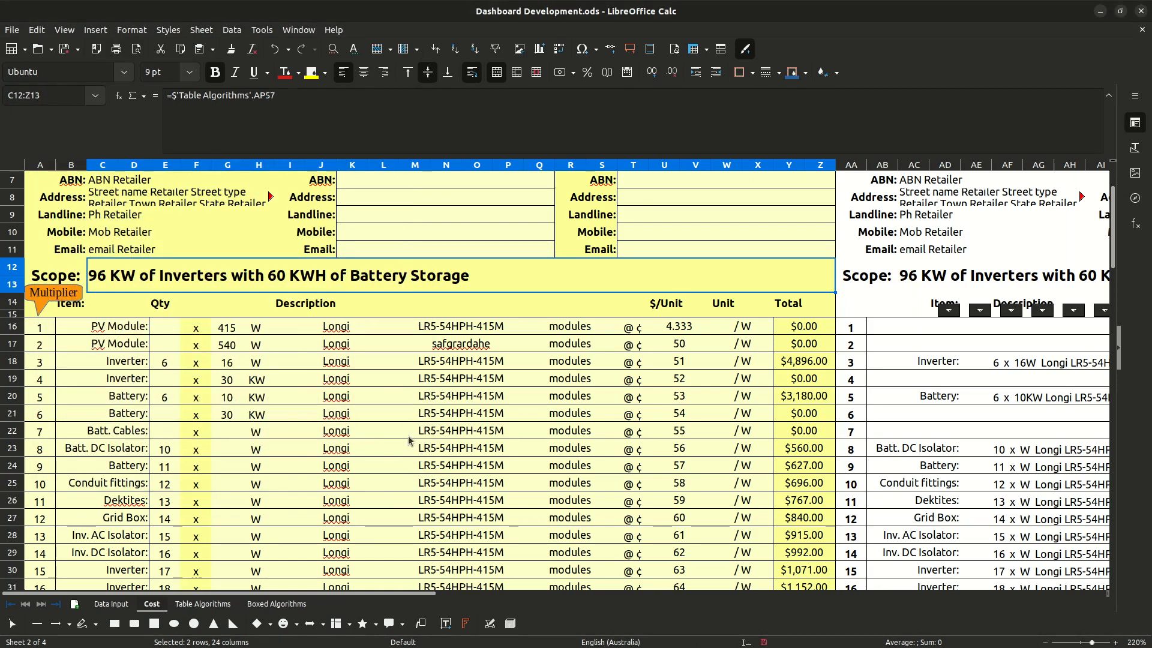
Inspect the formula in the first Sort Cost cell of the Table Algorithms sheet and trace its reference to the Cost sheet.
{"action": "left_click", "coordinate": [203, 603]}
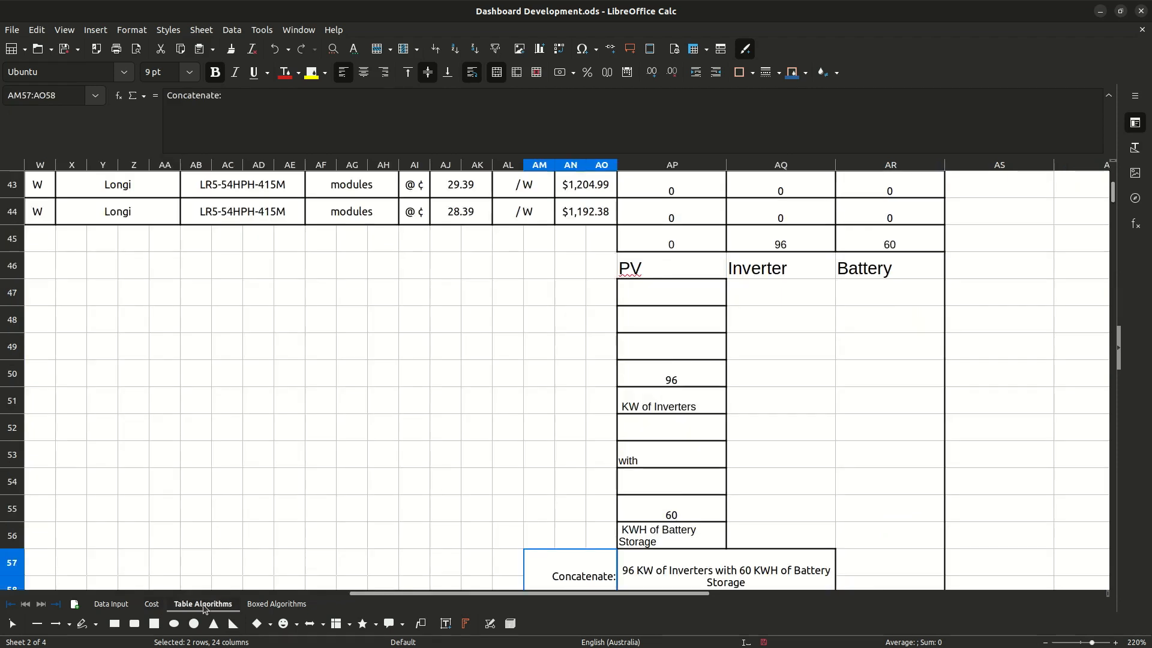
{"action": "scroll", "coordinate": [384, 456], "scroll_direction": "up", "scroll_amount": 10}
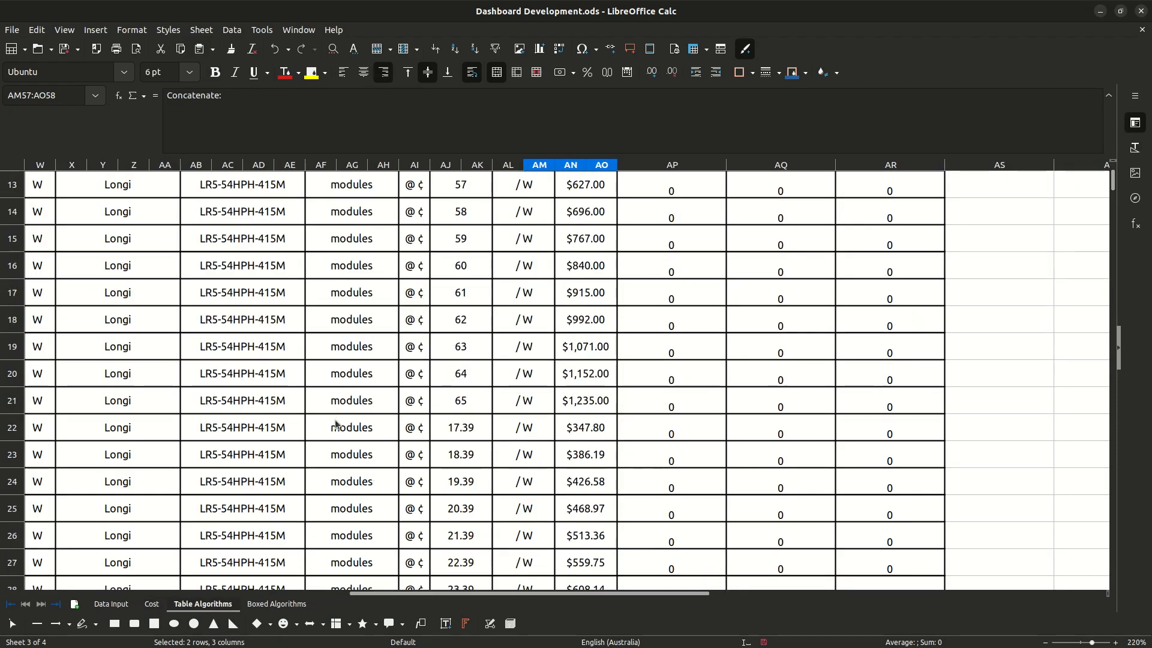
{"action": "scroll", "coordinate": [309, 390], "scroll_direction": "down", "scroll_amount": 2}
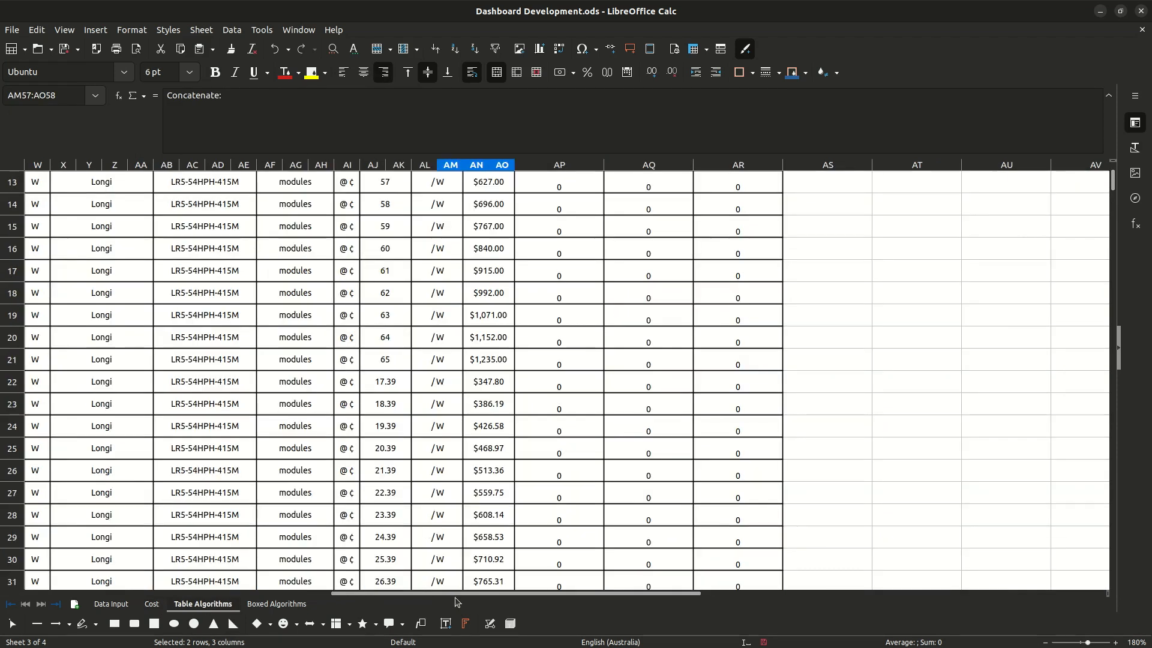
{"action": "scroll", "coordinate": [327, 403], "scroll_direction": "left", "scroll_amount": 10}
{"action": "scroll", "coordinate": [487, 472], "scroll_direction": "up", "scroll_amount": 2}
{"action": "scroll", "coordinate": [487, 472], "scroll_direction": "up", "scroll_amount": 2}
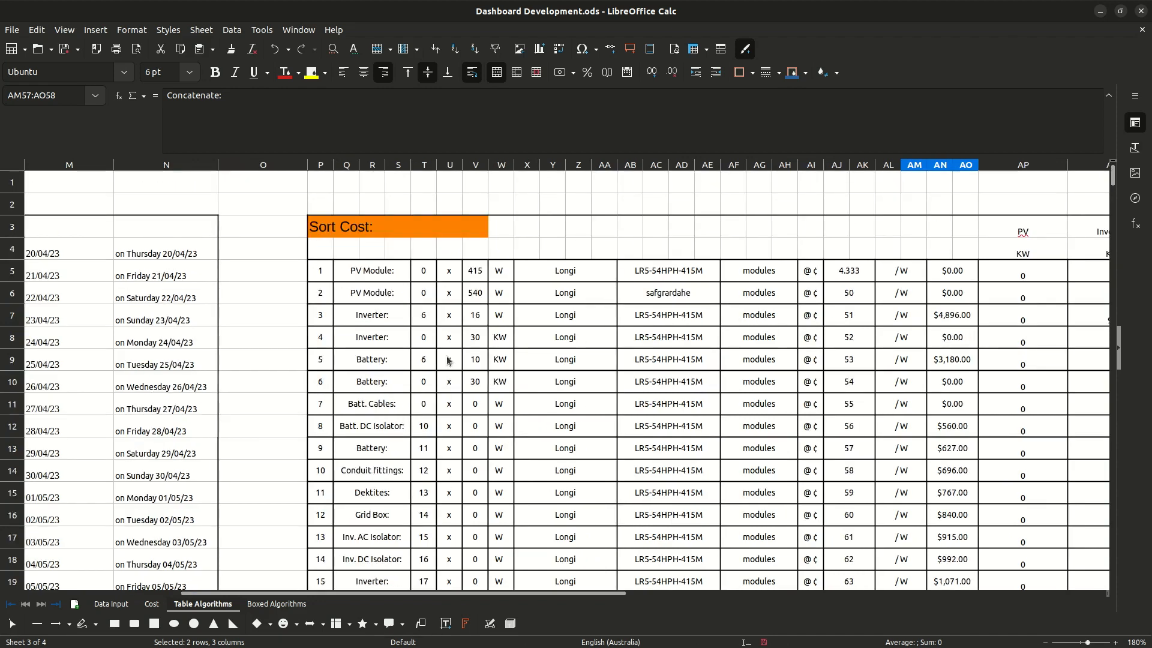
{"action": "left_click", "coordinate": [327, 274]}
{"action": "double_click", "coordinate": [327, 274]}
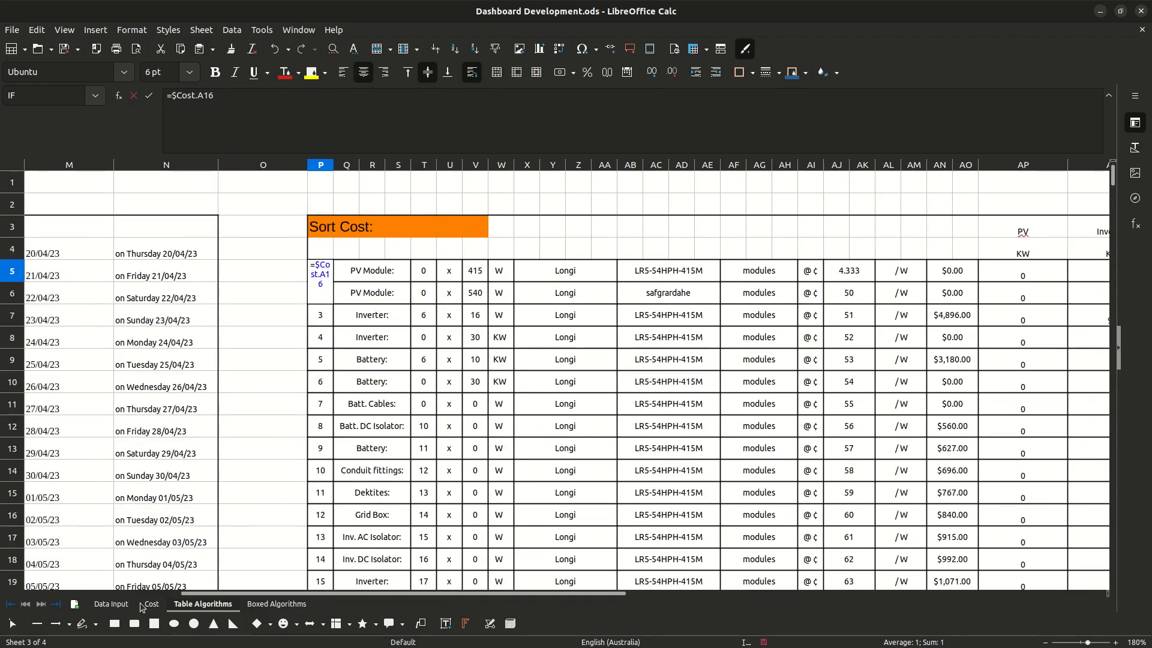
{"action": "left_click", "coordinate": [152, 604]}
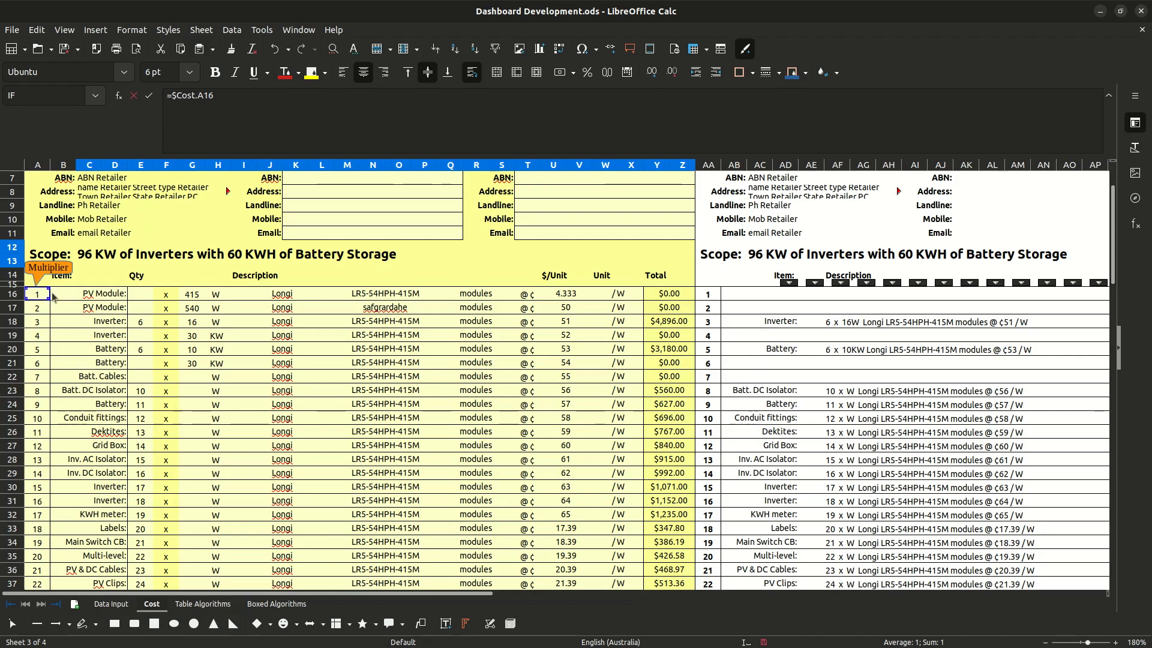
{"action": "left_click", "coordinate": [222, 604]}
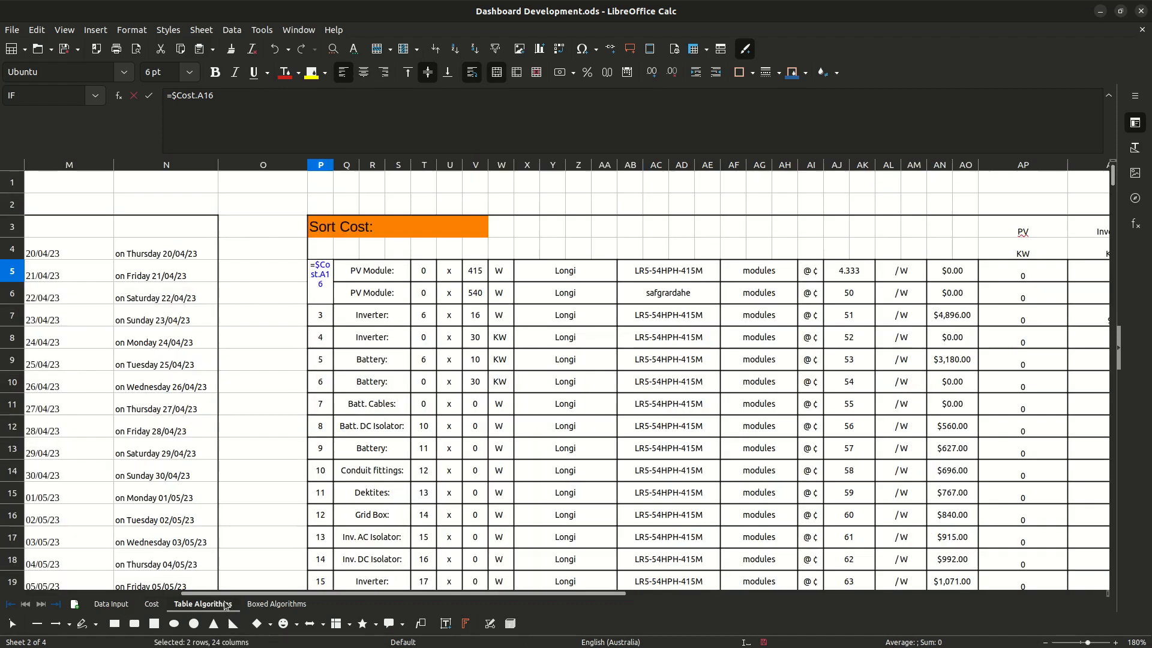
{"action": "key", "text": "Return"}
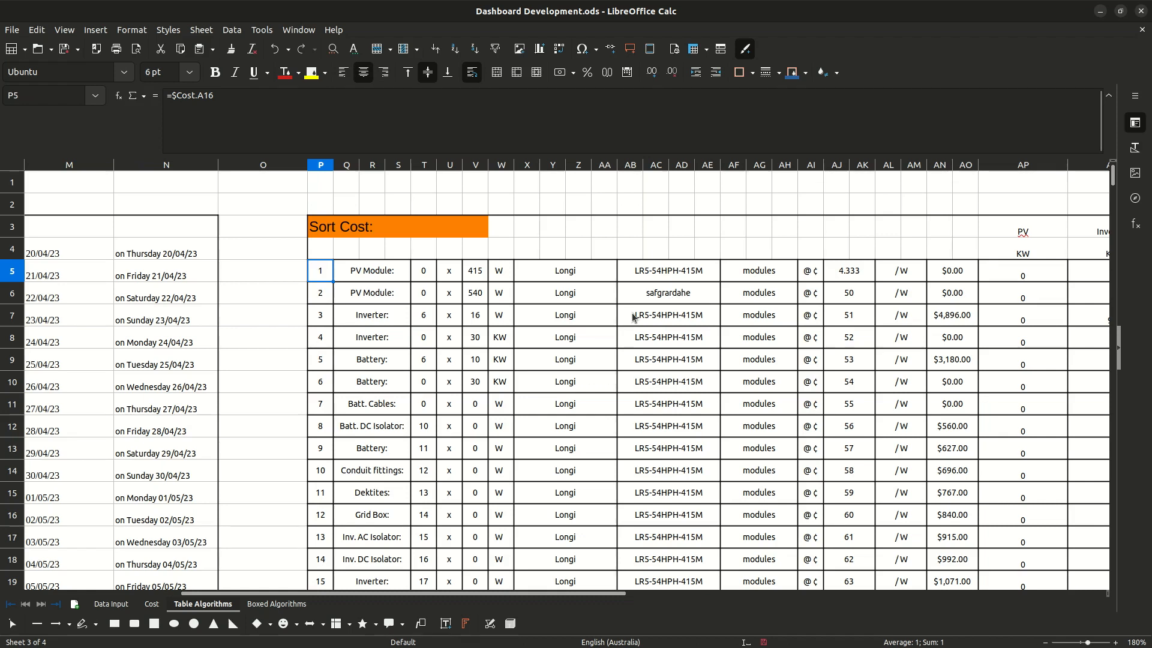
Examine the PV, Inverter and Battery formulas in the first row of the Sort Cost table.
{"action": "left_click_drag", "start_coordinate": [482, 593], "coordinate": [585, 597]}
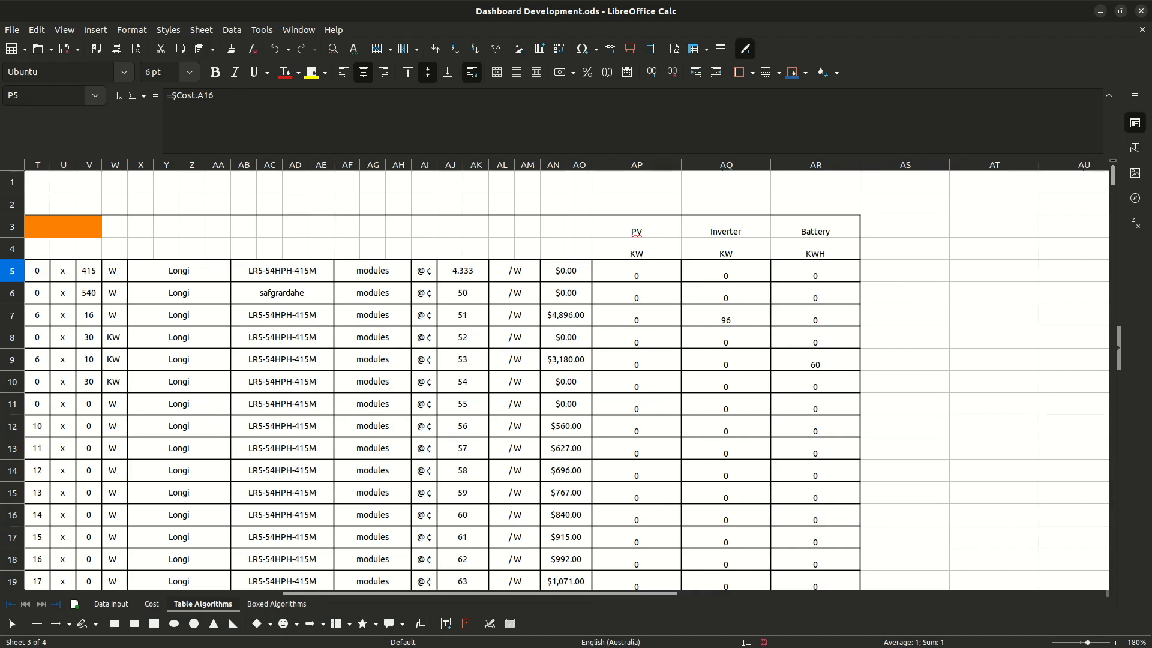
{"action": "scroll", "coordinate": [360, 405], "scroll_direction": "down", "scroll_amount": 4}
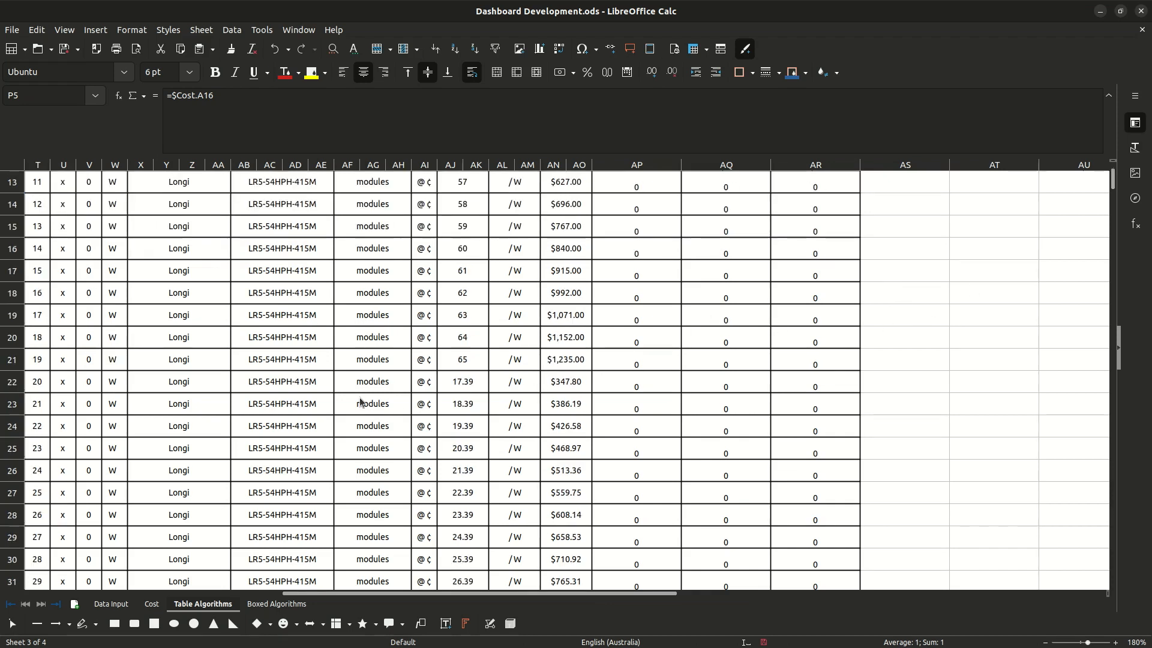
{"action": "scroll", "coordinate": [490, 293], "scroll_direction": "up", "scroll_amount": 3}
{"action": "scroll", "coordinate": [489, 293], "scroll_direction": "up", "scroll_amount": 1}
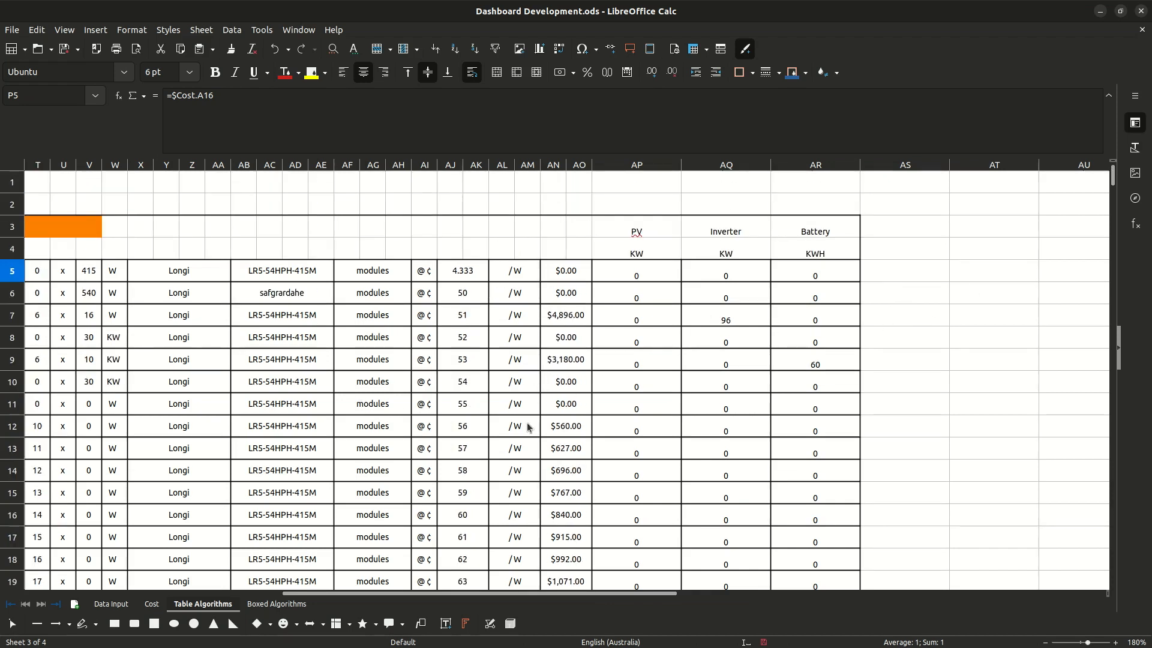
{"action": "left_click", "coordinate": [636, 273]}
{"action": "key", "text": "Right"}
{"action": "left_click", "coordinate": [824, 278]}
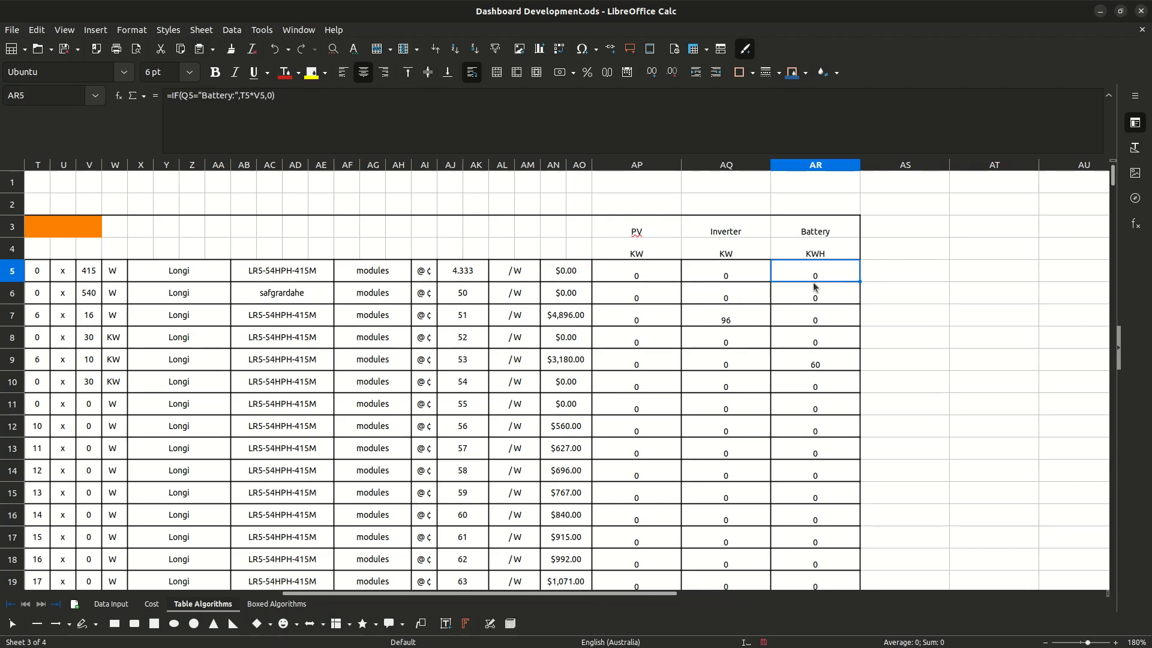
Review the PV, Inverter and Battery column headings and their KW and KWH units in the Sort Cost table.
{"action": "left_click_drag", "start_coordinate": [640, 227], "coordinate": [642, 254]}
{"action": "left_click_drag", "start_coordinate": [709, 228], "coordinate": [715, 259]}
{"action": "left_click", "coordinate": [804, 228]}
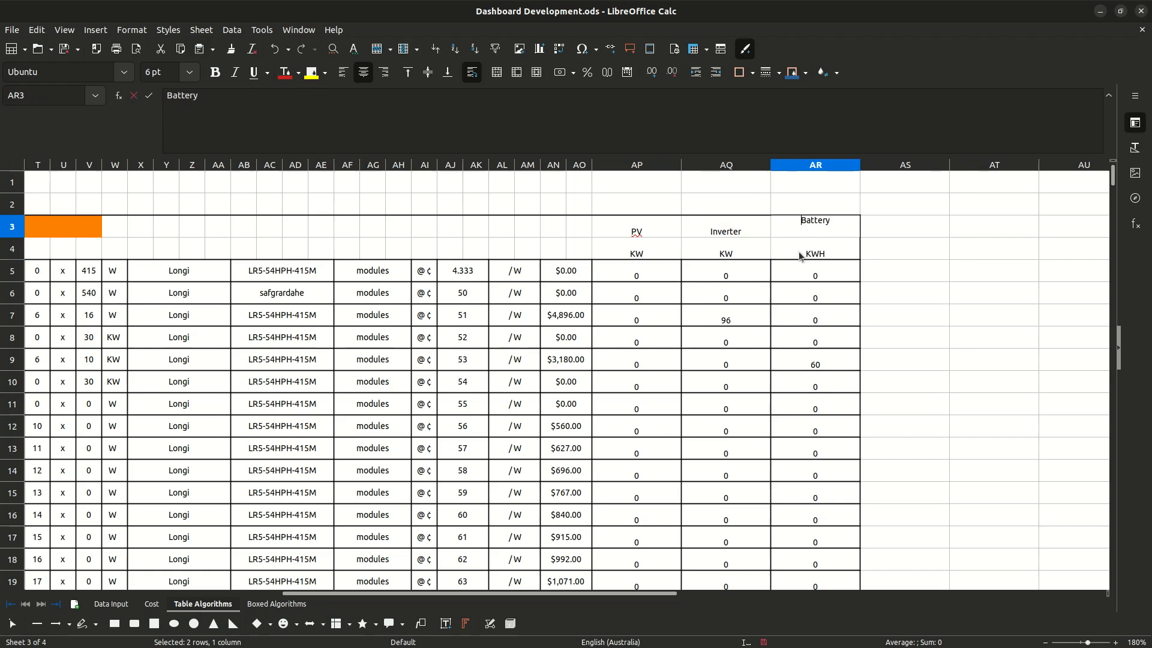
{"action": "left_click", "coordinate": [696, 383]}
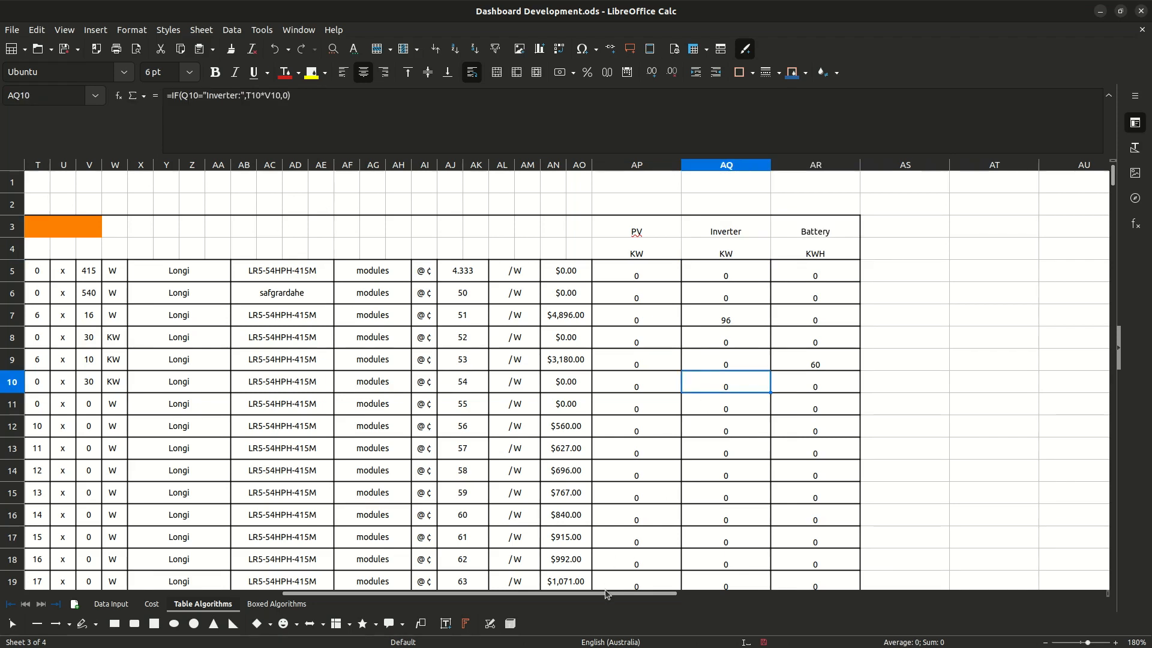
Trace which item, quantity and rating cells the row 5 PV, Inverter and Battery formulas reference in the Sort Cost table.
{"action": "scroll", "coordinate": [651, 536], "scroll_direction": "left", "scroll_amount": 3}
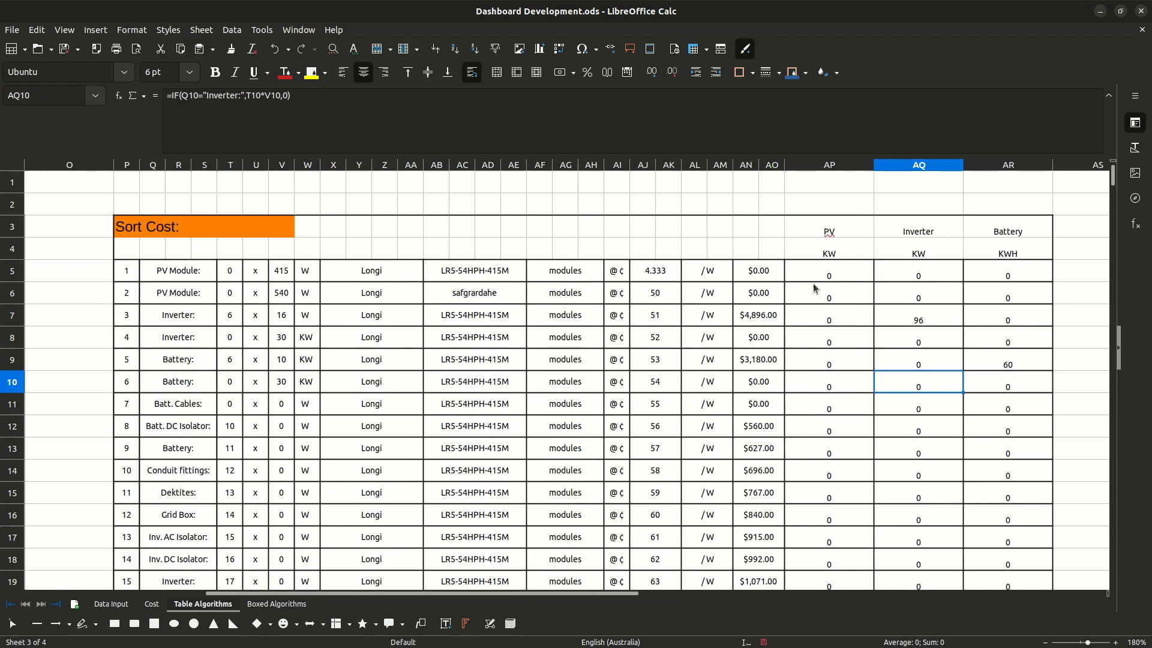
{"action": "double_click", "coordinate": [833, 279]}
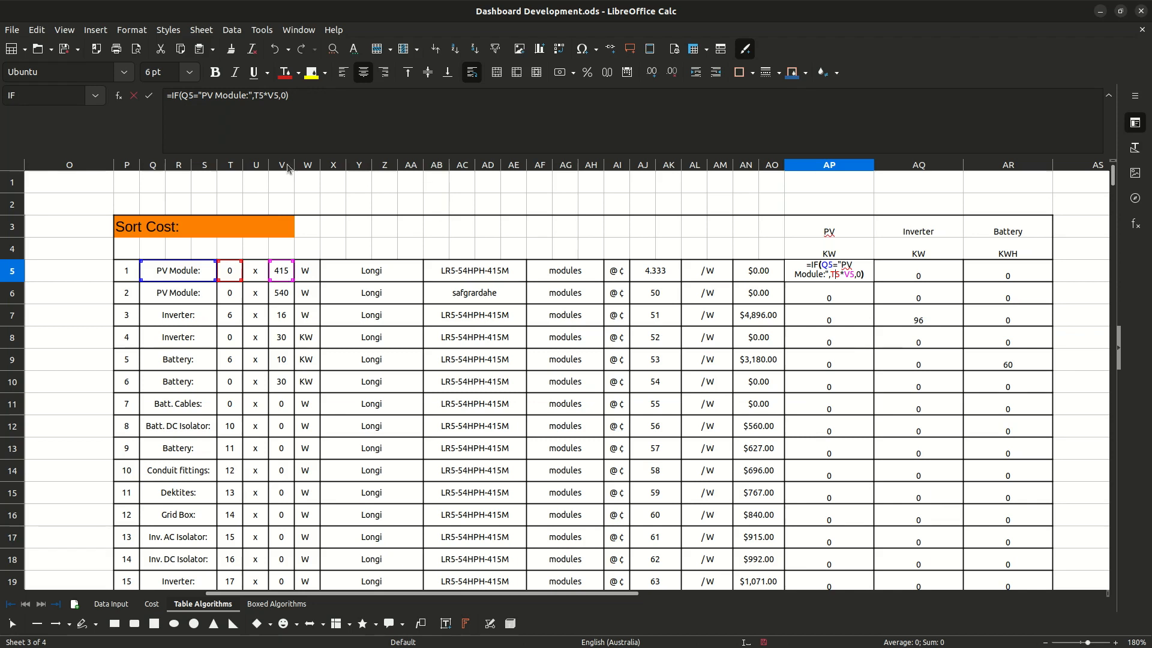
{"action": "left_click", "coordinate": [133, 97]}
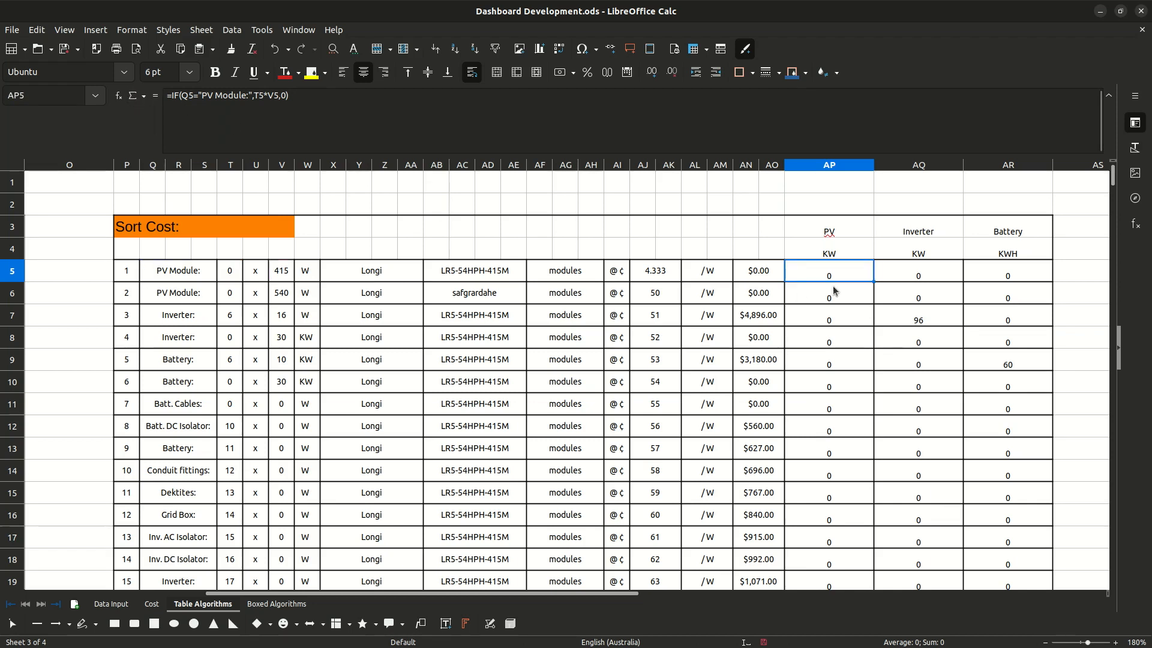
{"action": "left_click", "coordinate": [924, 280]}
{"action": "double_click", "coordinate": [923, 280]}
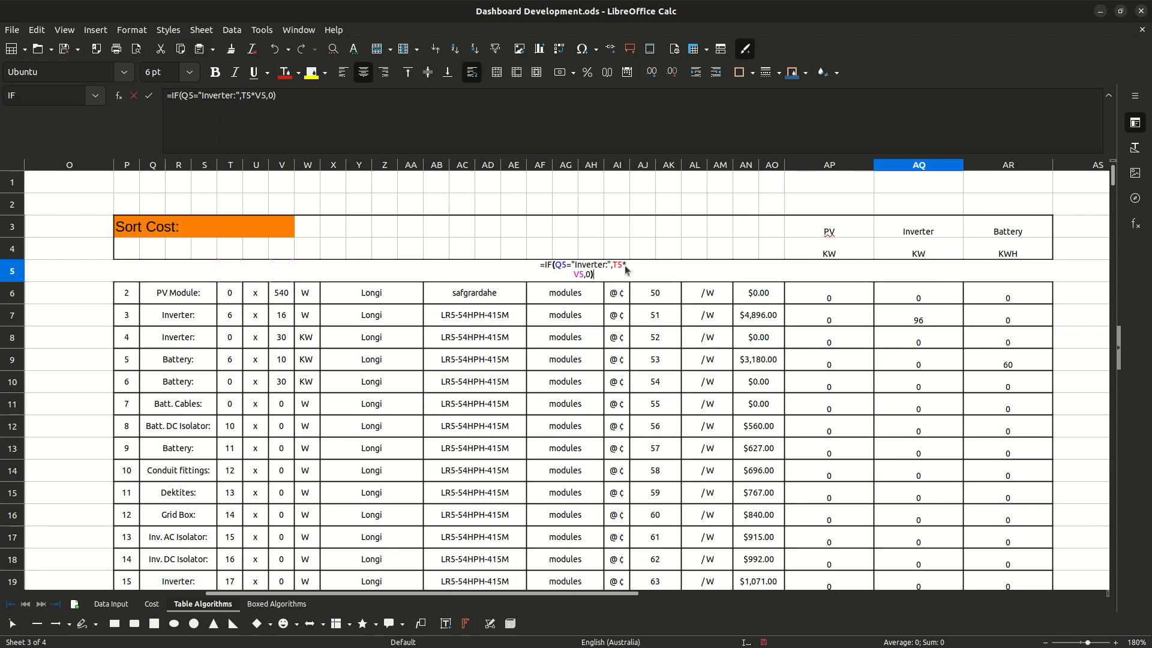
{"action": "left_click", "coordinate": [133, 95]}
{"action": "double_click", "coordinate": [993, 280]}
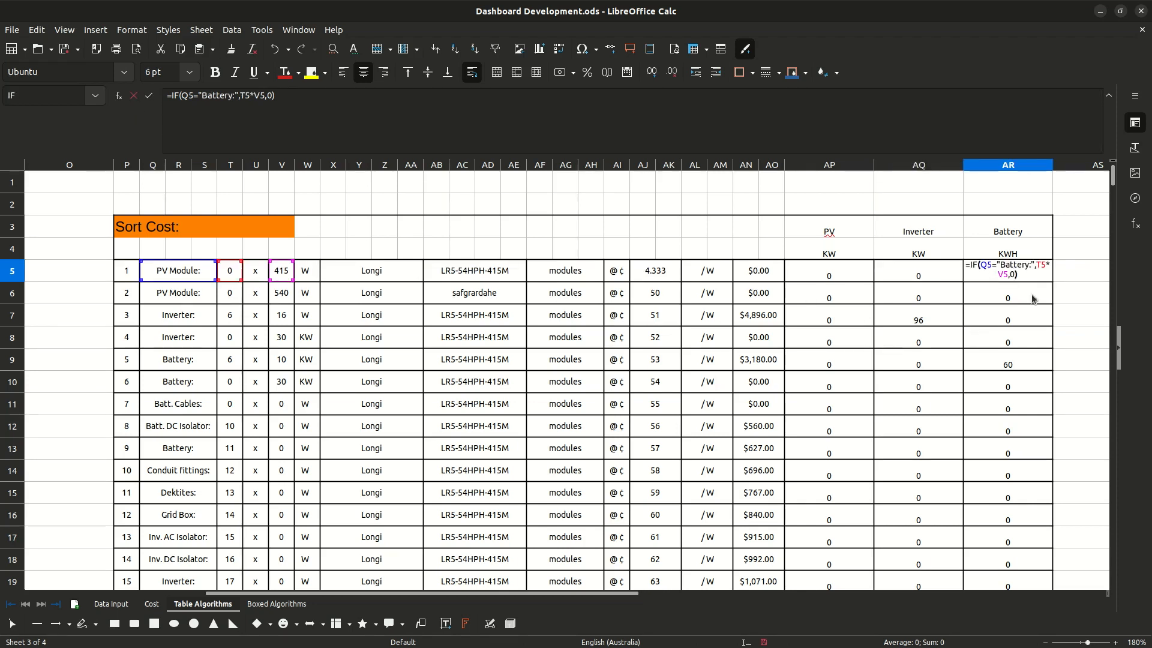
{"action": "left_click", "coordinate": [133, 95]}
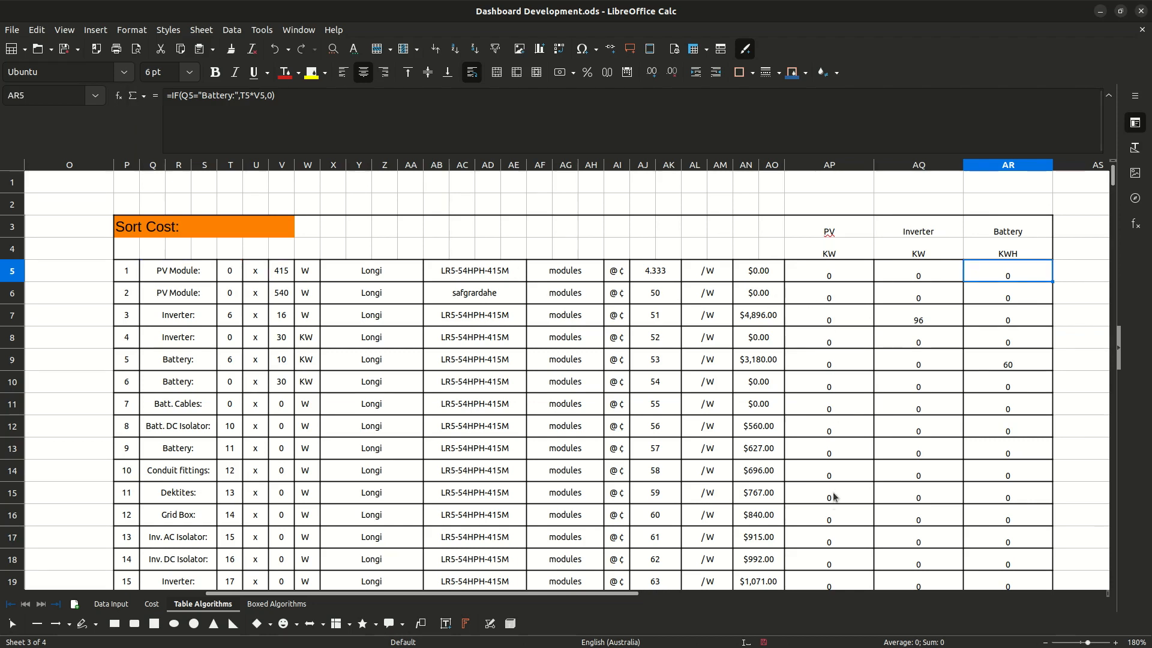
In the Cost sheet, change item 11 from Dektites to Battery and set its rating to 6.
{"action": "scroll", "coordinate": [834, 503], "scroll_direction": "down", "scroll_amount": 2}
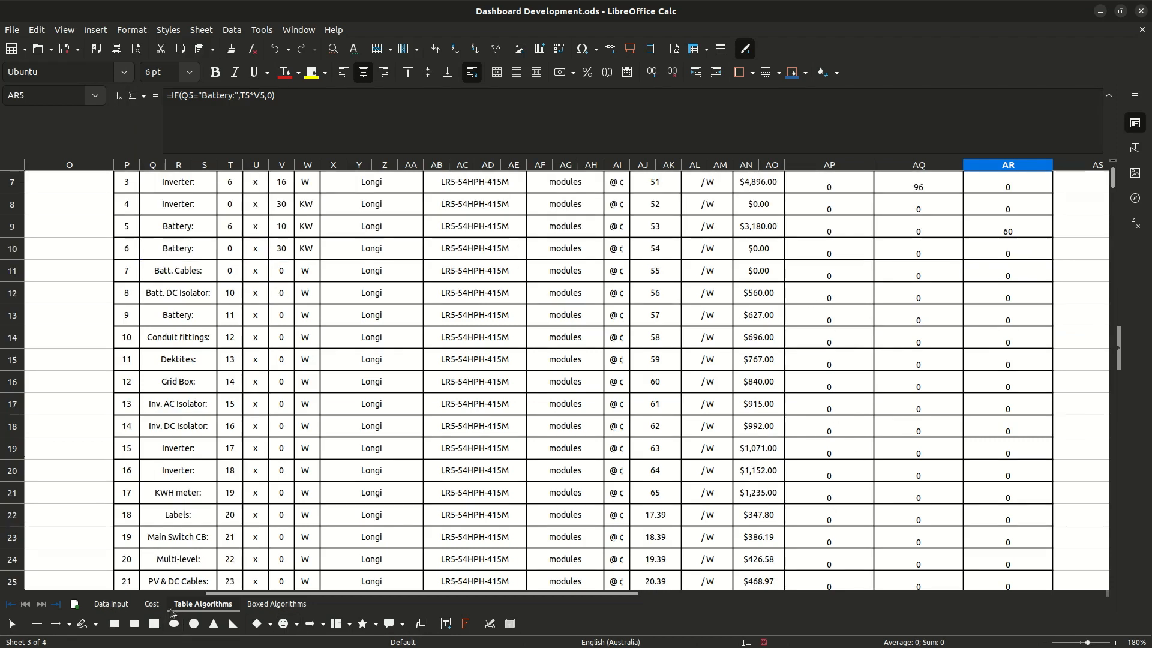
{"action": "left_click", "coordinate": [150, 604]}
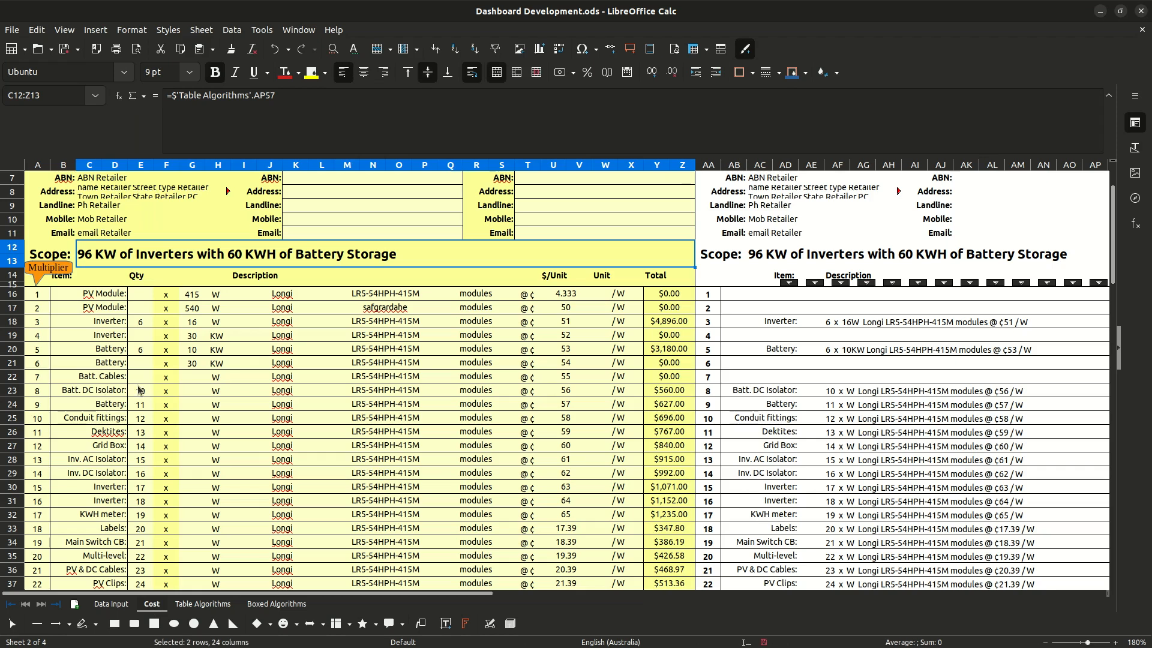
{"action": "left_click", "coordinate": [104, 434]}
{"action": "left_click", "coordinate": [133, 432]}
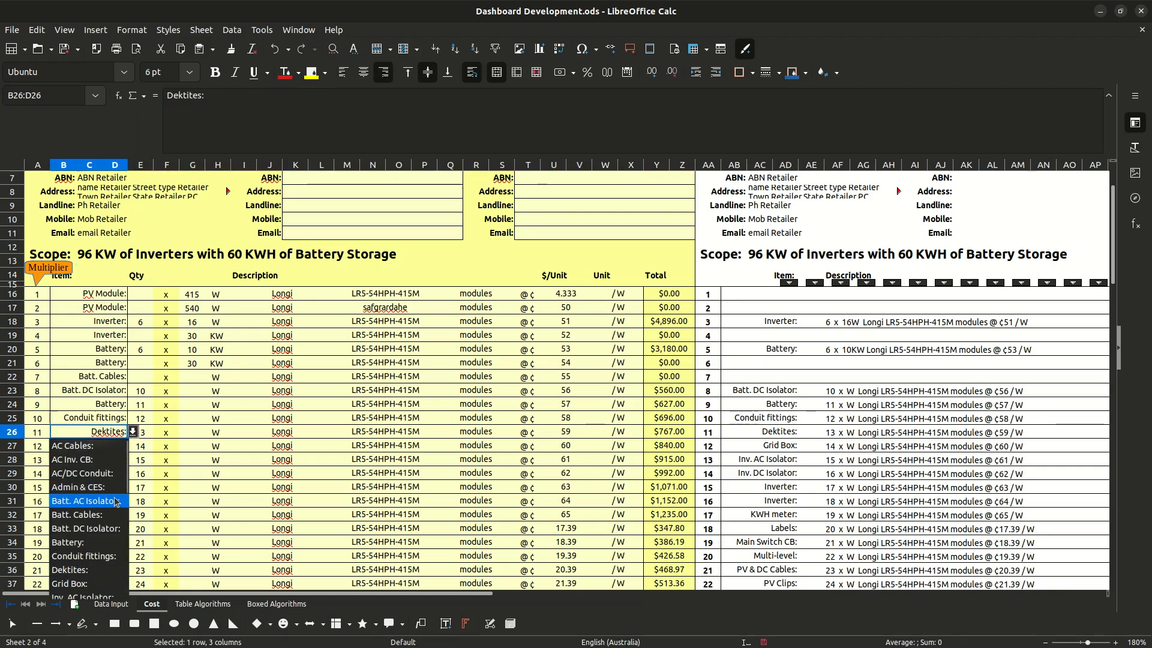
{"action": "left_click", "coordinate": [108, 542]}
{"action": "left_click", "coordinate": [181, 438]}
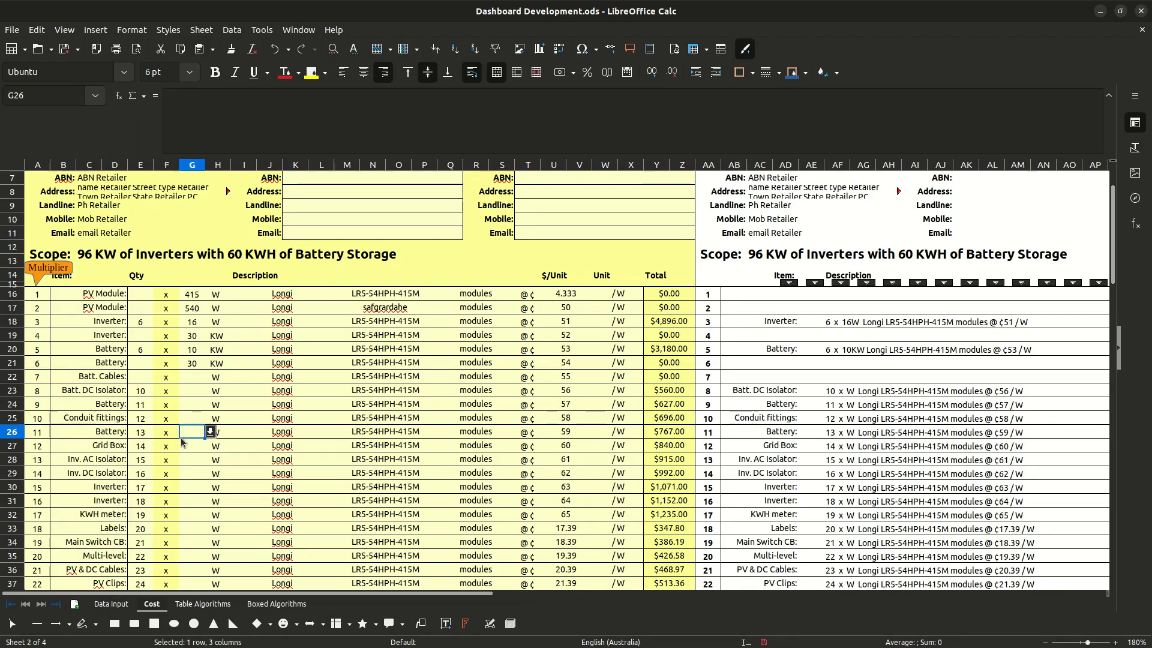
{"action": "type", "text": "6"}
{"action": "left_click", "coordinate": [283, 552]}
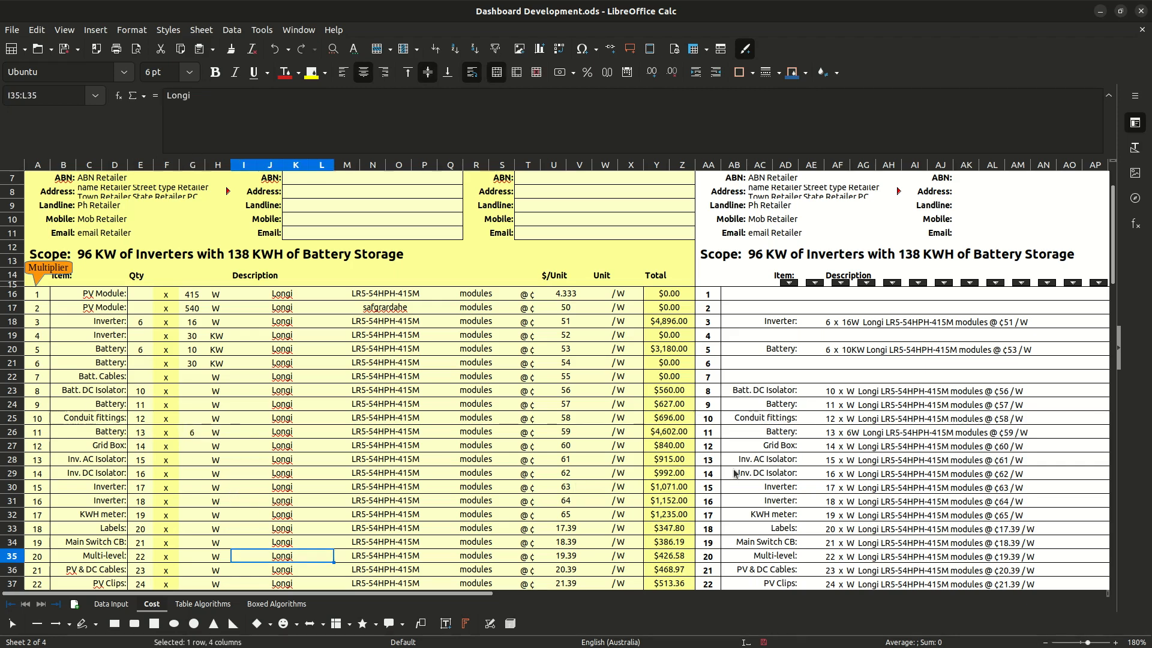
Inspect the Battery column formula for item 11 in the Table Algorithms sheet.
{"action": "left_click", "coordinate": [226, 607]}
{"action": "scroll", "coordinate": [1064, 392], "scroll_direction": "up", "scroll_amount": 1}
{"action": "scroll", "coordinate": [1030, 339], "scroll_direction": "up", "scroll_amount": 1}
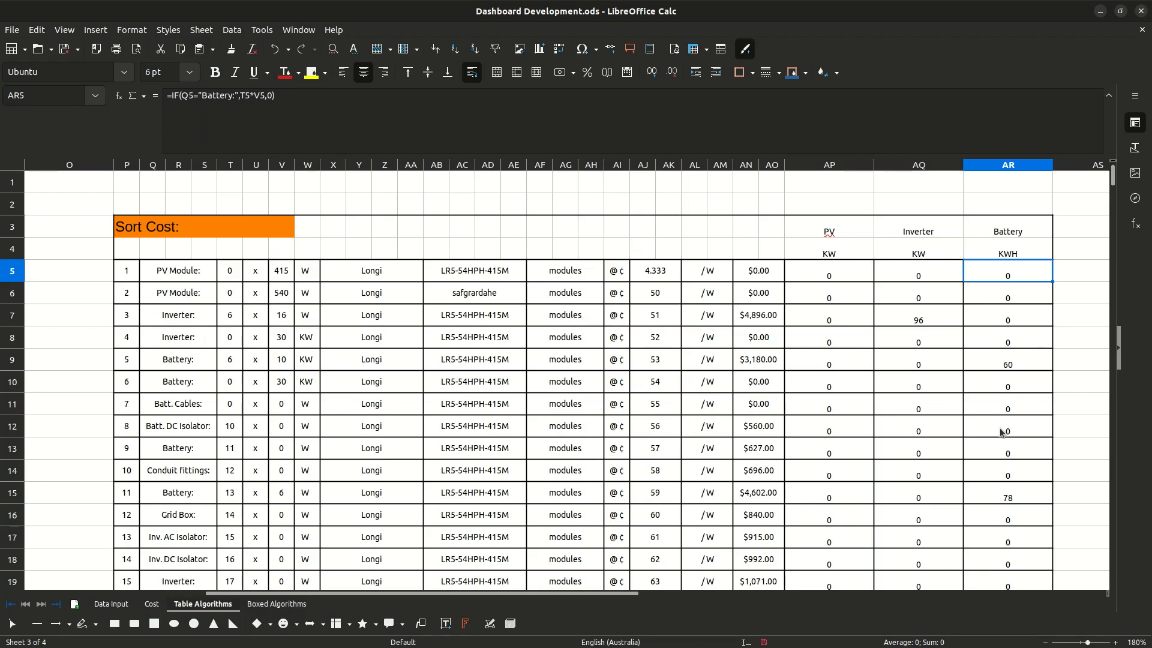
{"action": "double_click", "coordinate": [1014, 491]}
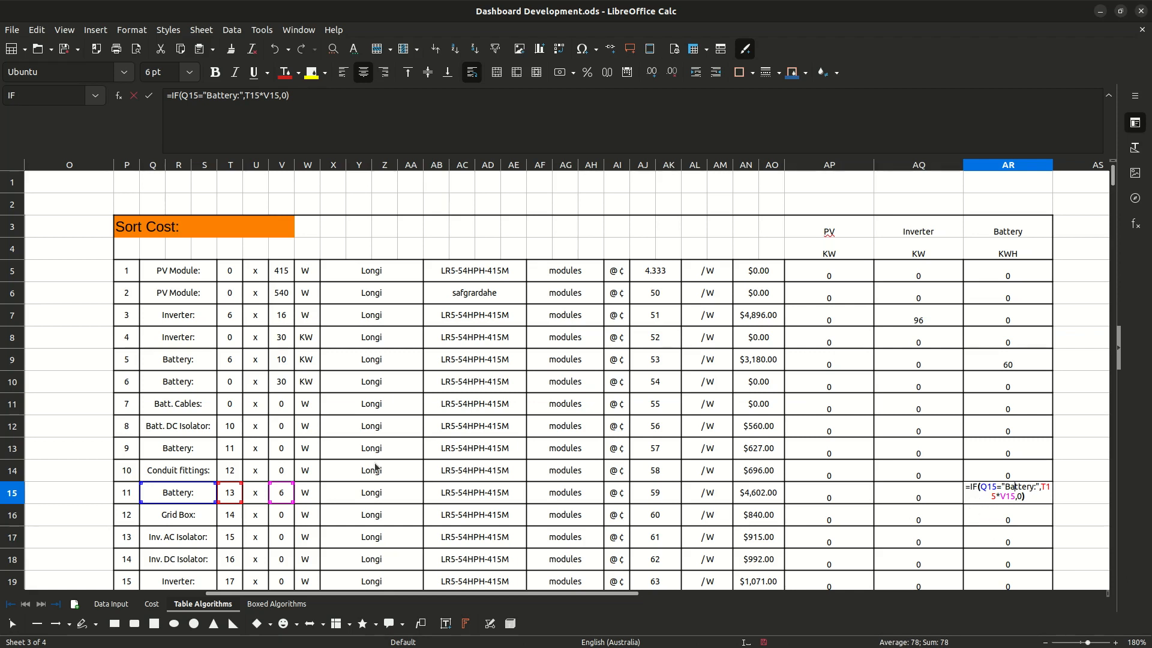
{"action": "left_click", "coordinate": [148, 96]}
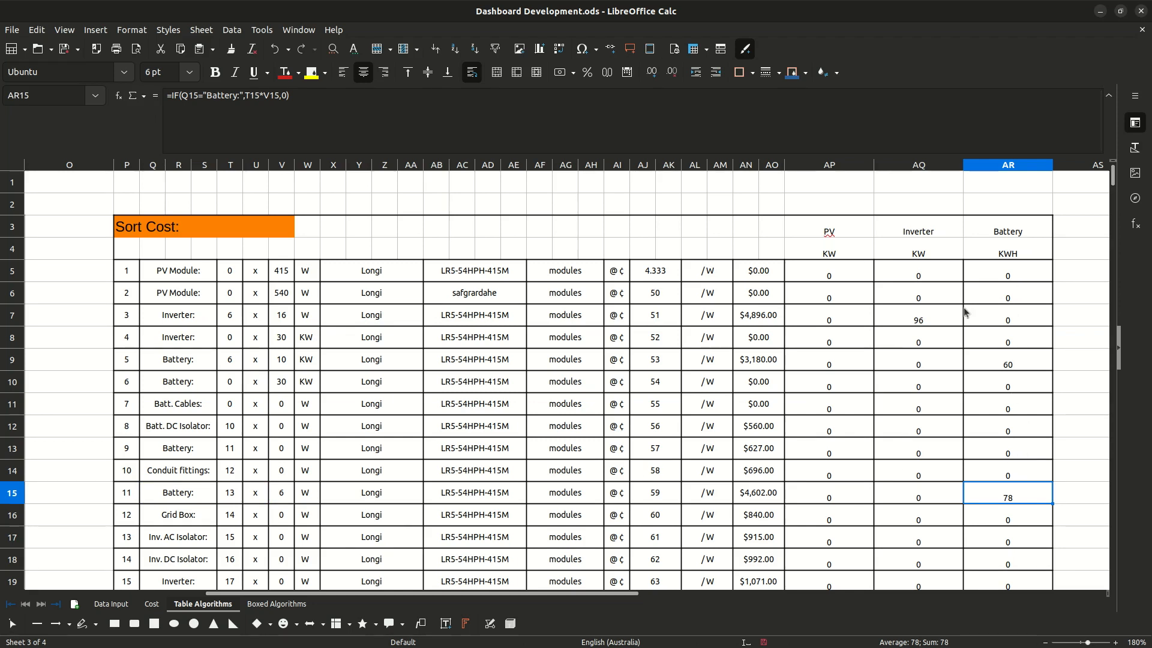
Examine the PV total formula below the Sort Cost table and the full range of cells it sums.
{"action": "scroll", "coordinate": [958, 329], "scroll_direction": "down", "scroll_amount": 5}
{"action": "scroll", "coordinate": [954, 338], "scroll_direction": "down", "scroll_amount": 4}
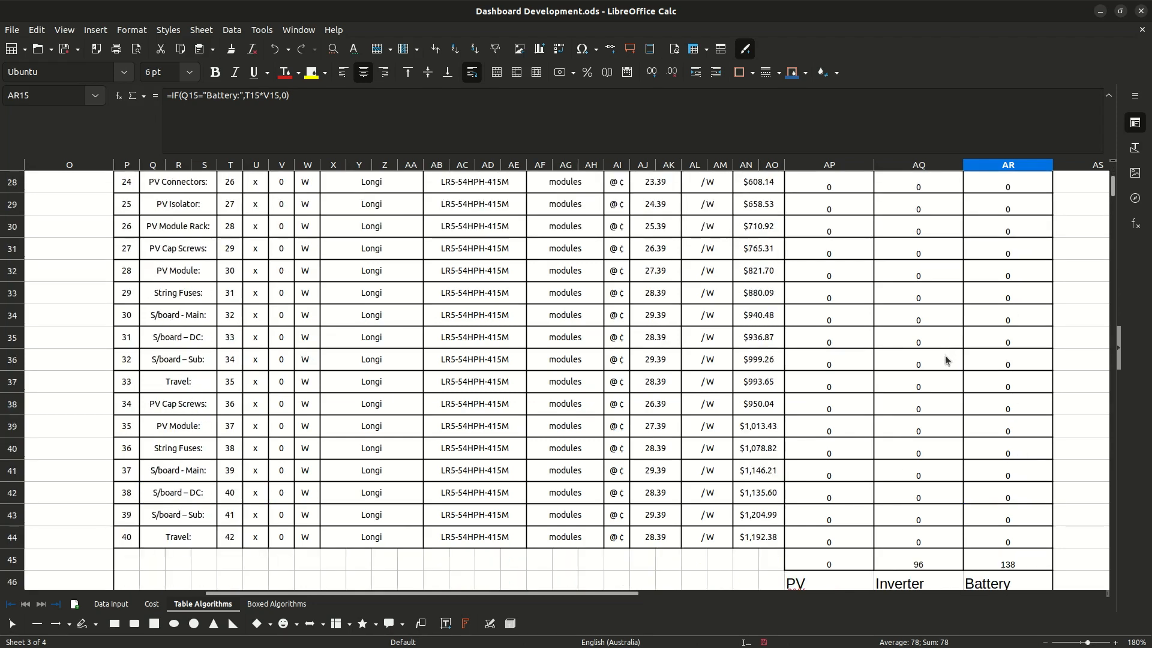
{"action": "scroll", "coordinate": [828, 545], "scroll_direction": "down", "scroll_amount": 1}
{"action": "double_click", "coordinate": [834, 488]}
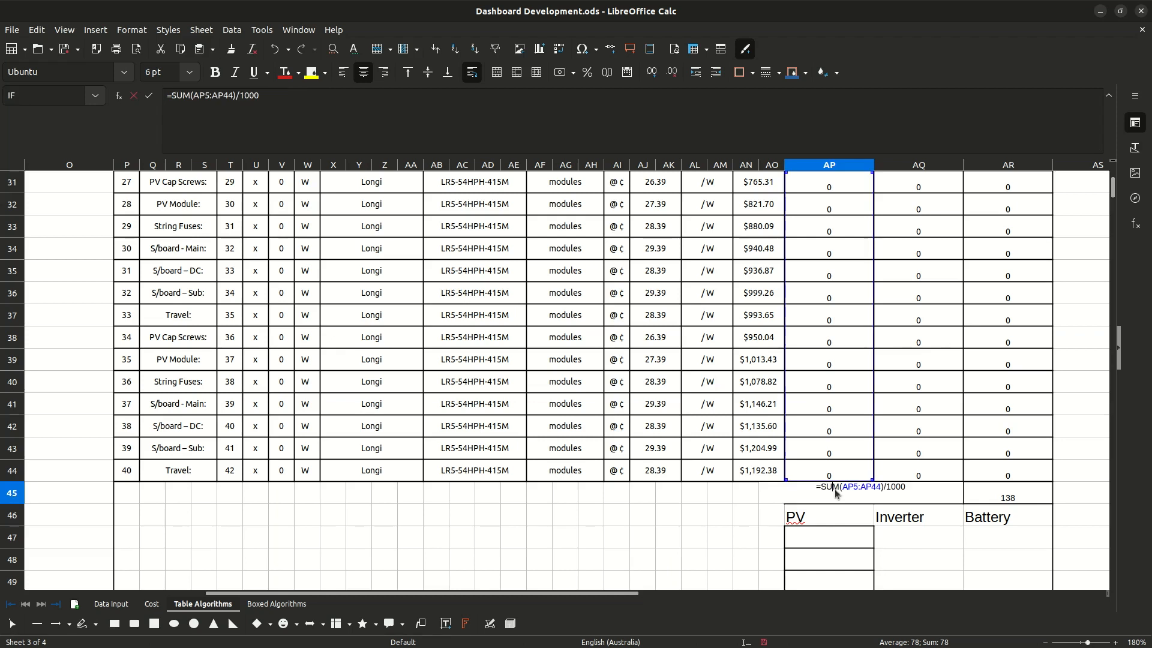
{"action": "scroll", "coordinate": [834, 488], "scroll_direction": "up", "scroll_amount": 10}
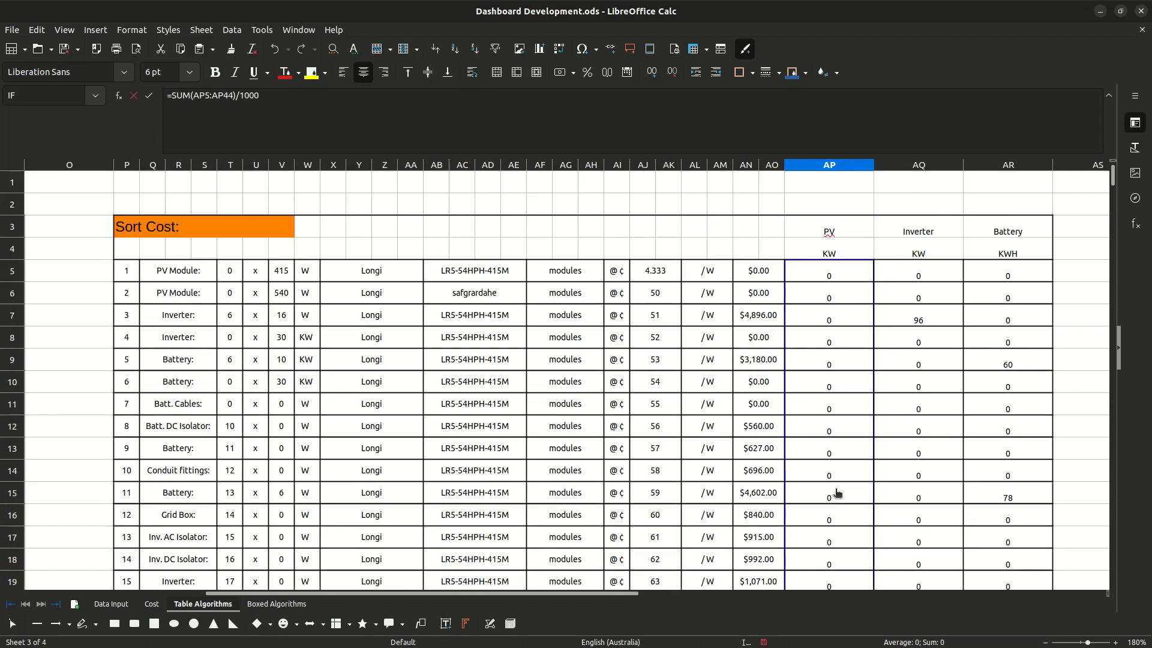
{"action": "scroll", "coordinate": [837, 492], "scroll_direction": "down", "scroll_amount": 10}
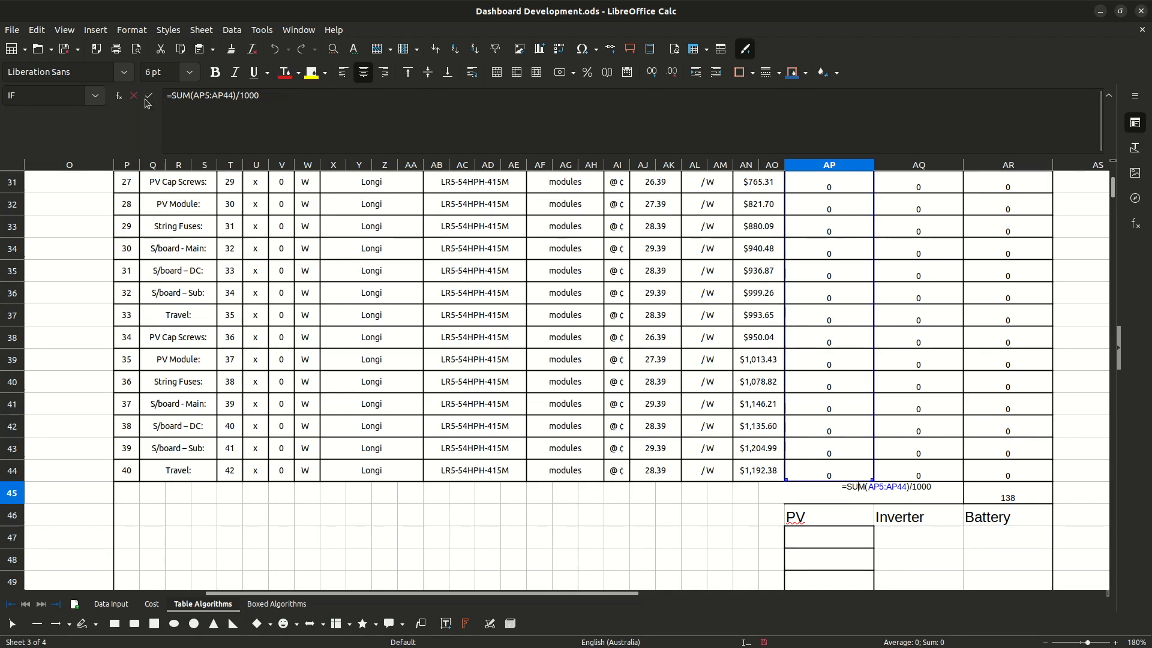
{"action": "key", "text": "Escape"}
Compare the Inverter and Battery total formulas in row 45 with the PV total formula.
{"action": "double_click", "coordinate": [945, 492]}
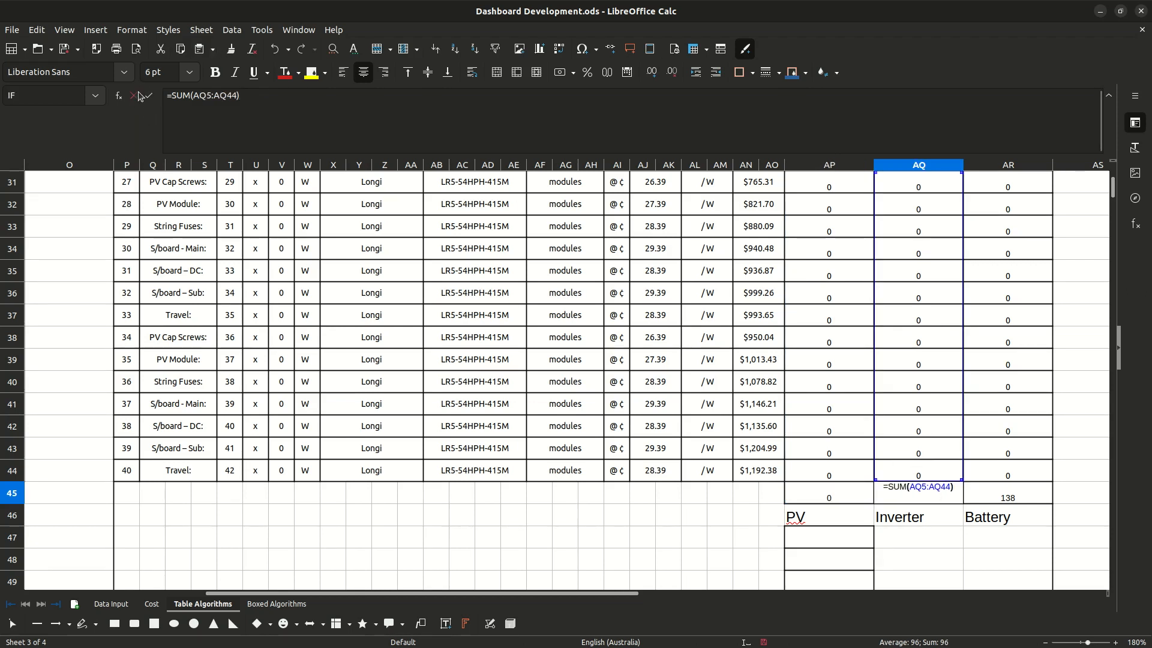
{"action": "scroll", "coordinate": [122, 98], "scroll_direction": "up", "scroll_amount": 4}
{"action": "left_click", "coordinate": [133, 95]}
{"action": "left_click", "coordinate": [465, 355]}
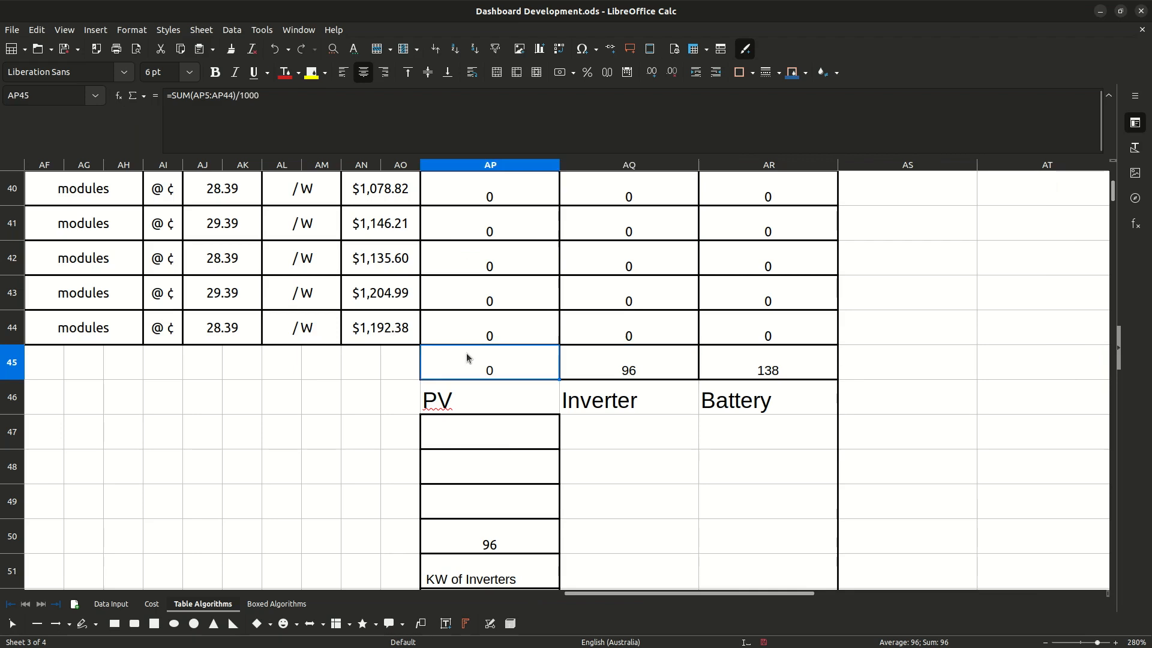
{"action": "double_click", "coordinate": [465, 355]}
{"action": "left_click", "coordinate": [133, 96]}
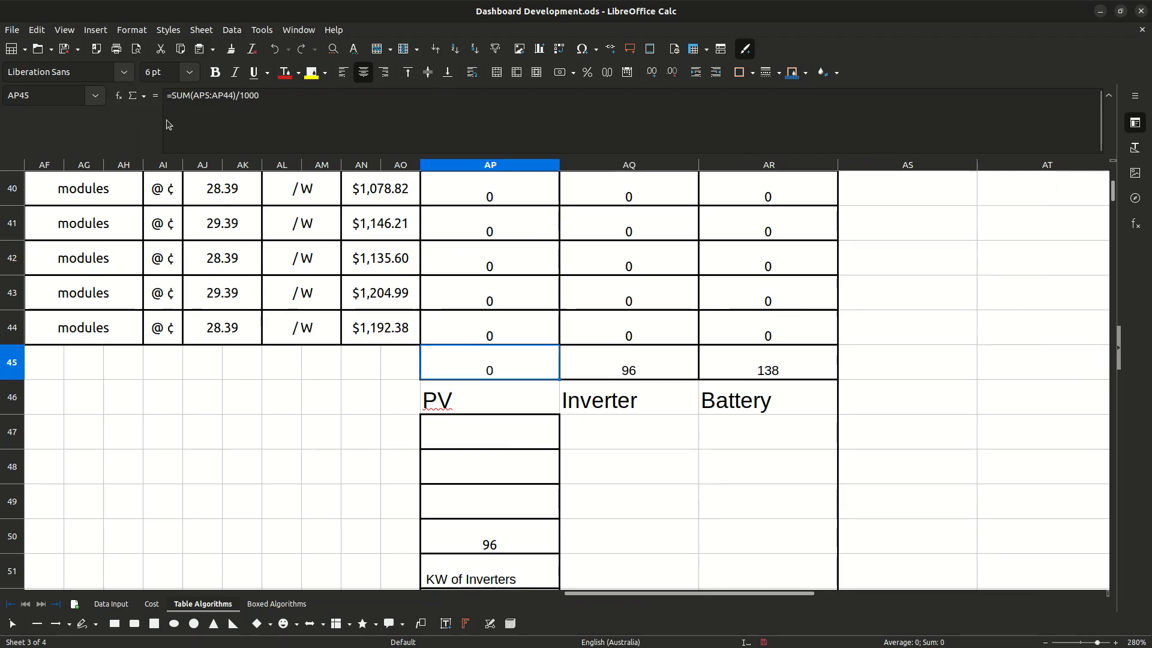
{"action": "double_click", "coordinate": [754, 376]}
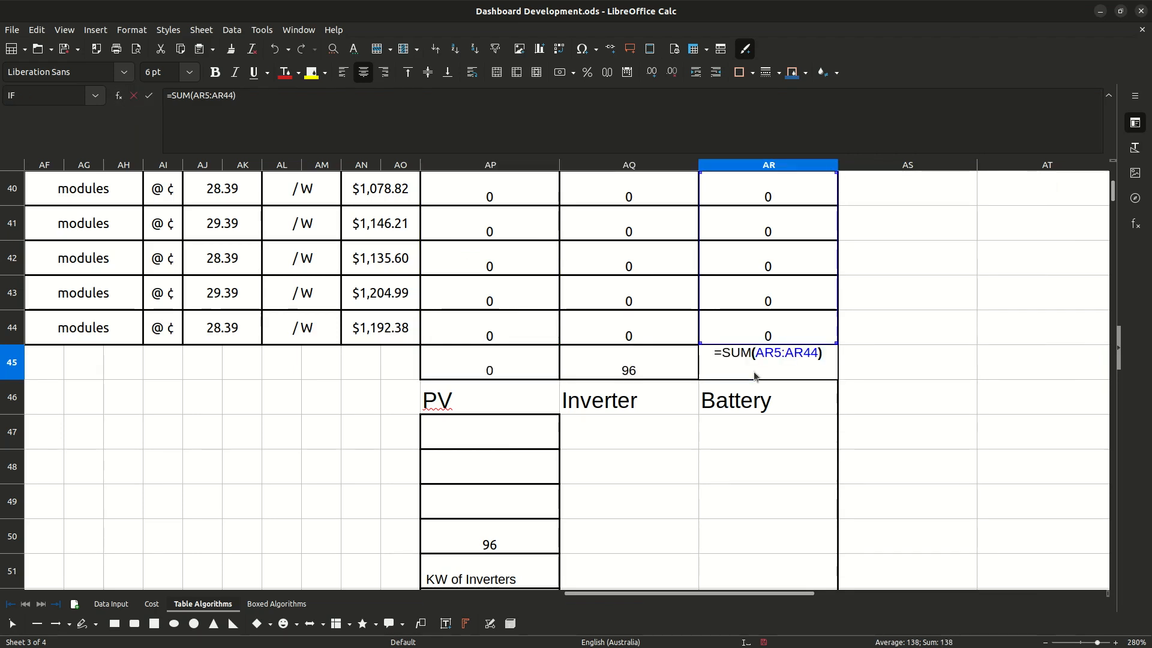
{"action": "left_click", "coordinate": [134, 96]}
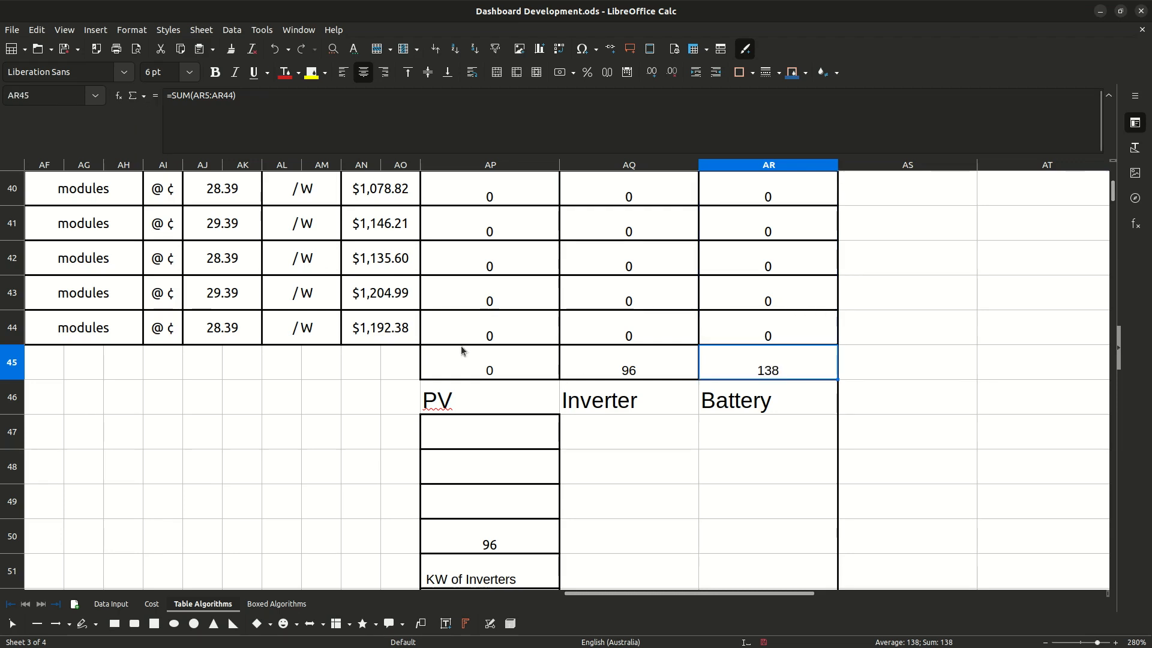
Set the quantity of the item 1 PV Module in the Cost sheet to 30.
{"action": "left_click", "coordinate": [152, 604]}
{"action": "left_click", "coordinate": [203, 378]}
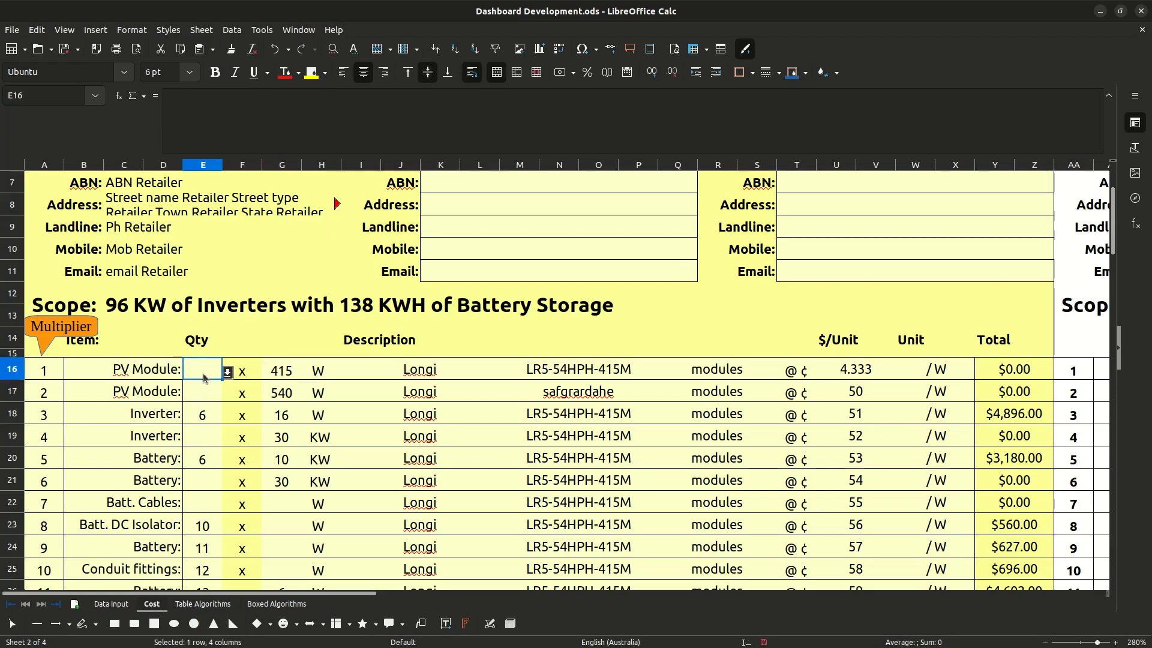
{"action": "type", "text": "30"}
{"action": "left_click", "coordinate": [268, 513]}
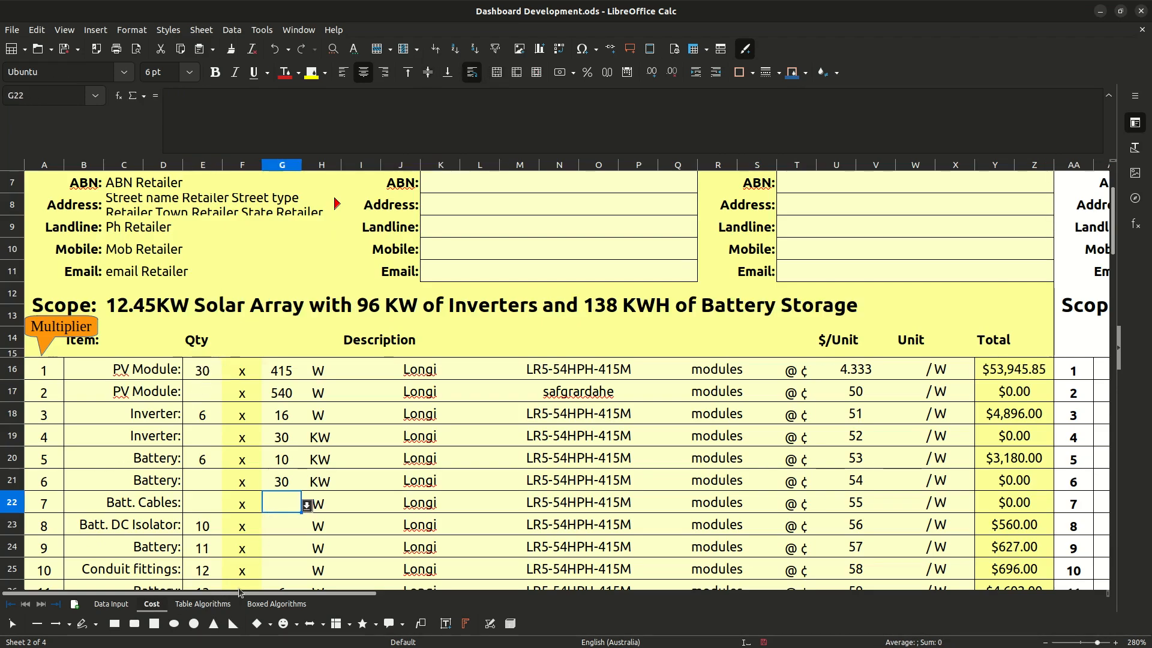
Review the heading text parts below the totals in the Table Algorithms sheet and check the Concatenate cell's formula.
{"action": "left_click", "coordinate": [203, 604]}
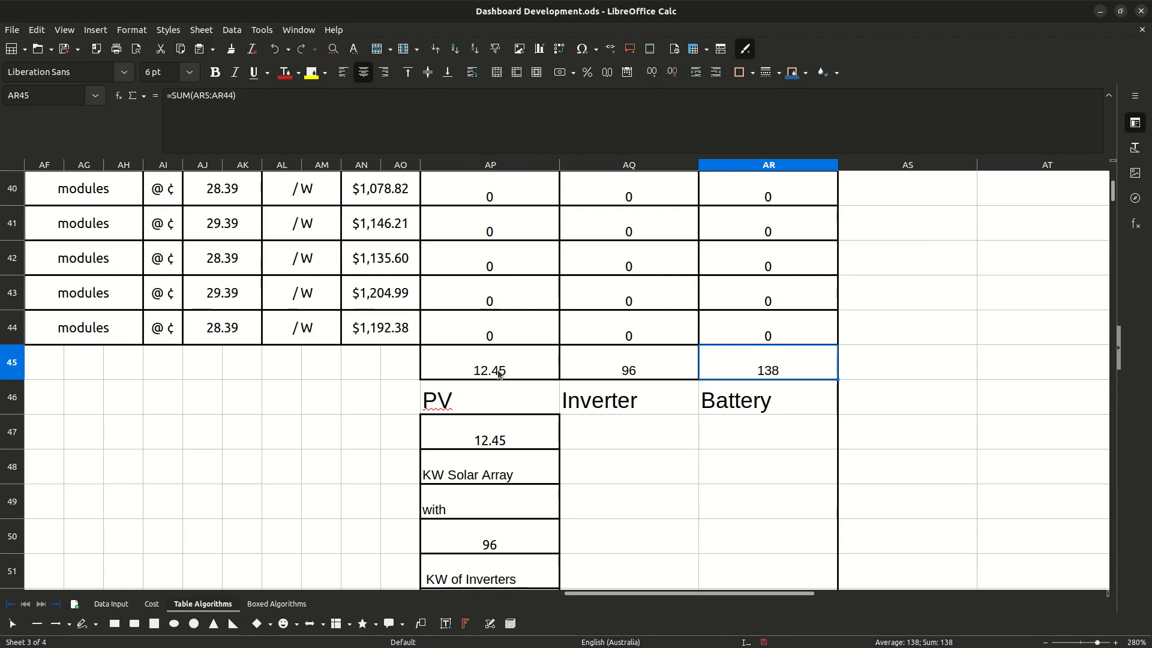
{"action": "scroll", "coordinate": [498, 415], "scroll_direction": "down", "scroll_amount": 2}
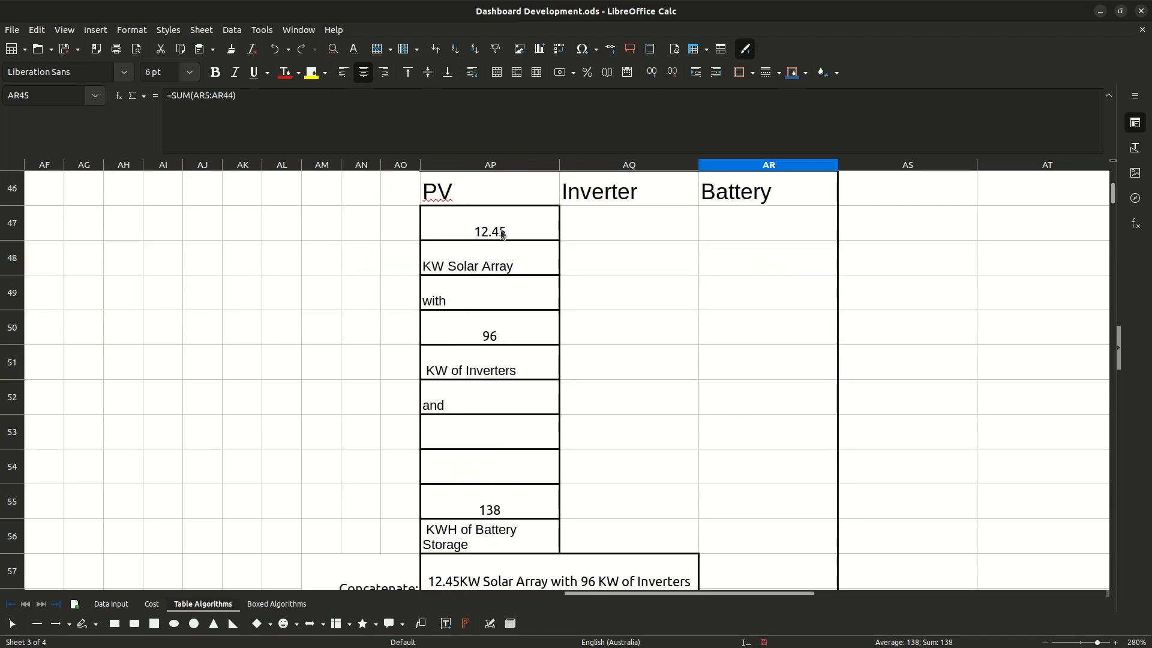
{"action": "scroll", "coordinate": [506, 240], "scroll_direction": "up", "scroll_amount": 1}
{"action": "scroll", "coordinate": [496, 265], "scroll_direction": "down", "scroll_amount": 2}
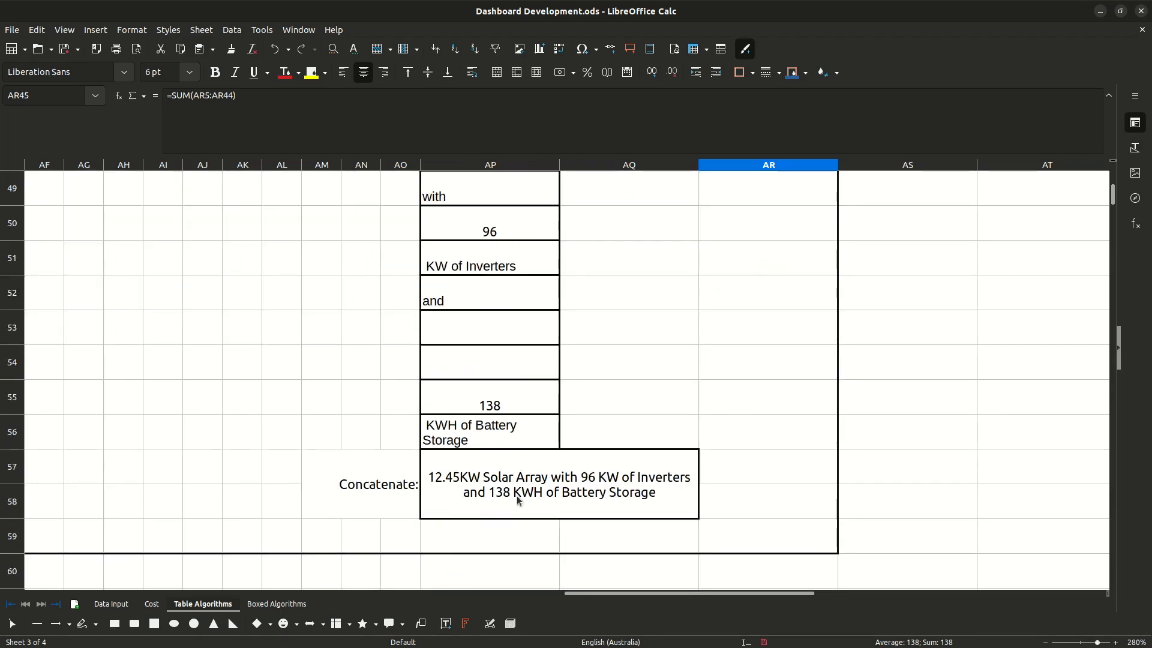
{"action": "left_click", "coordinate": [515, 498]}
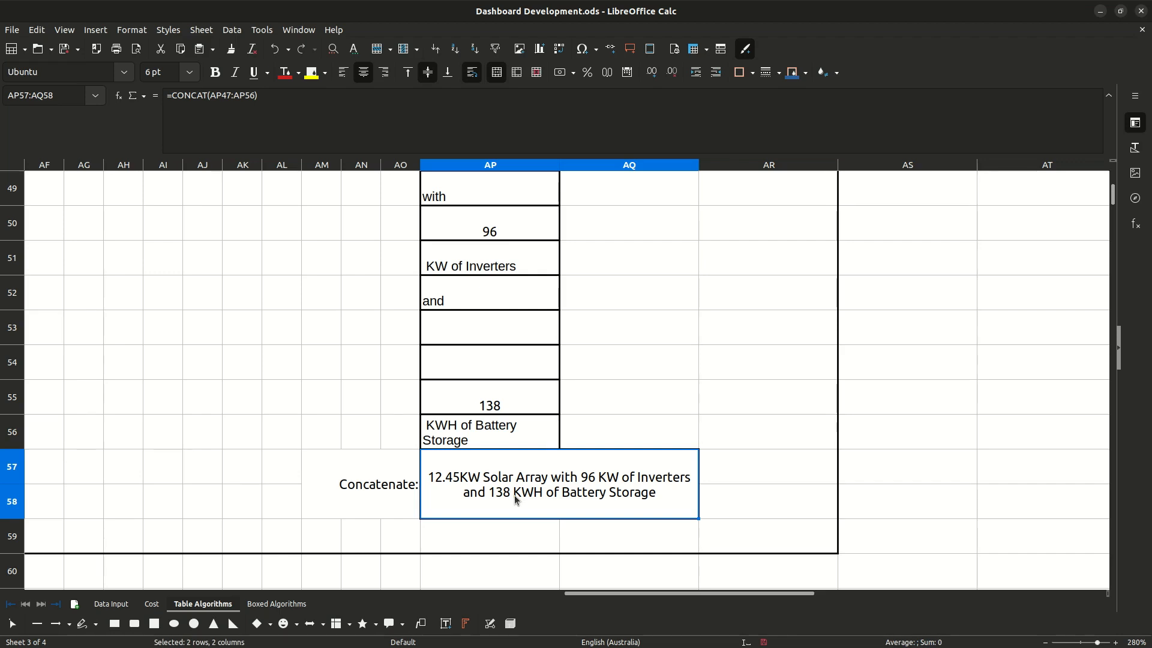
Examine the IF formulas behind the PV value in AP47 and the "KW Solar Array" text in AP48.
{"action": "scroll", "coordinate": [517, 489], "scroll_direction": "up", "scroll_amount": 3}
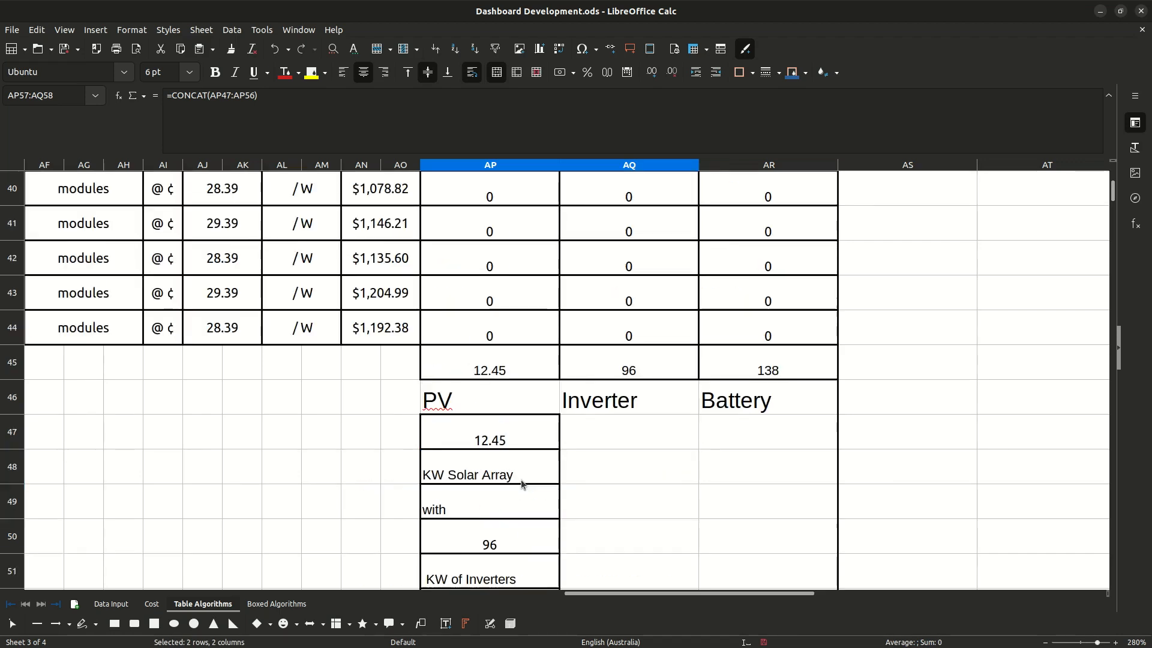
{"action": "left_click", "coordinate": [502, 436]}
{"action": "double_click", "coordinate": [502, 436]}
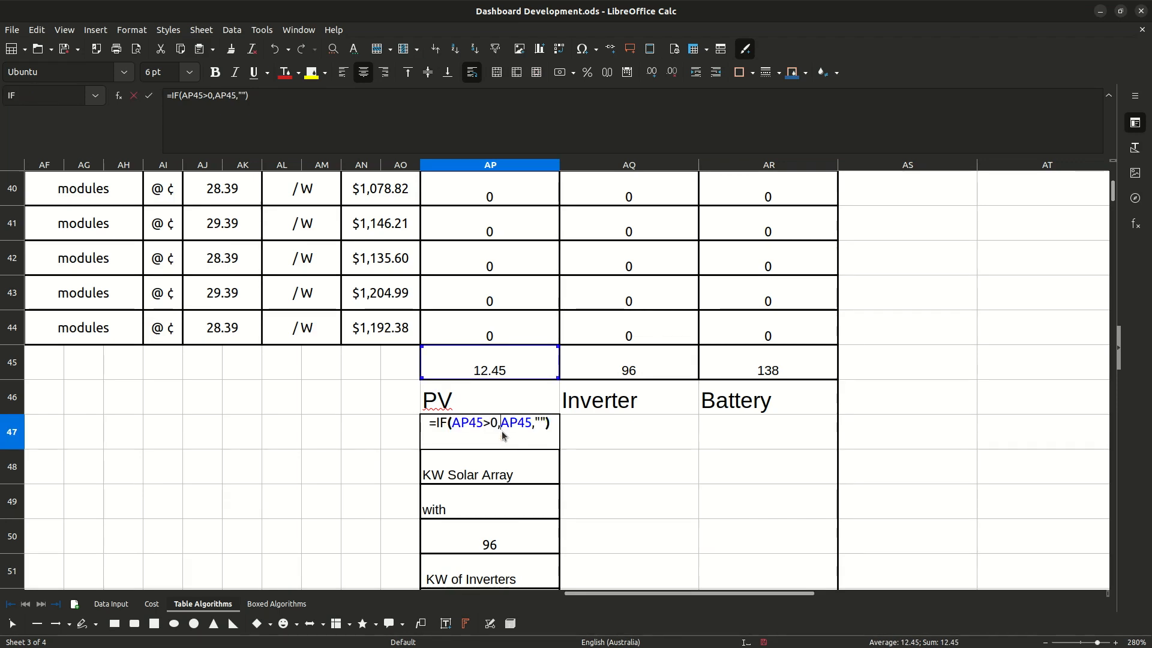
{"action": "left_click", "coordinate": [134, 97]}
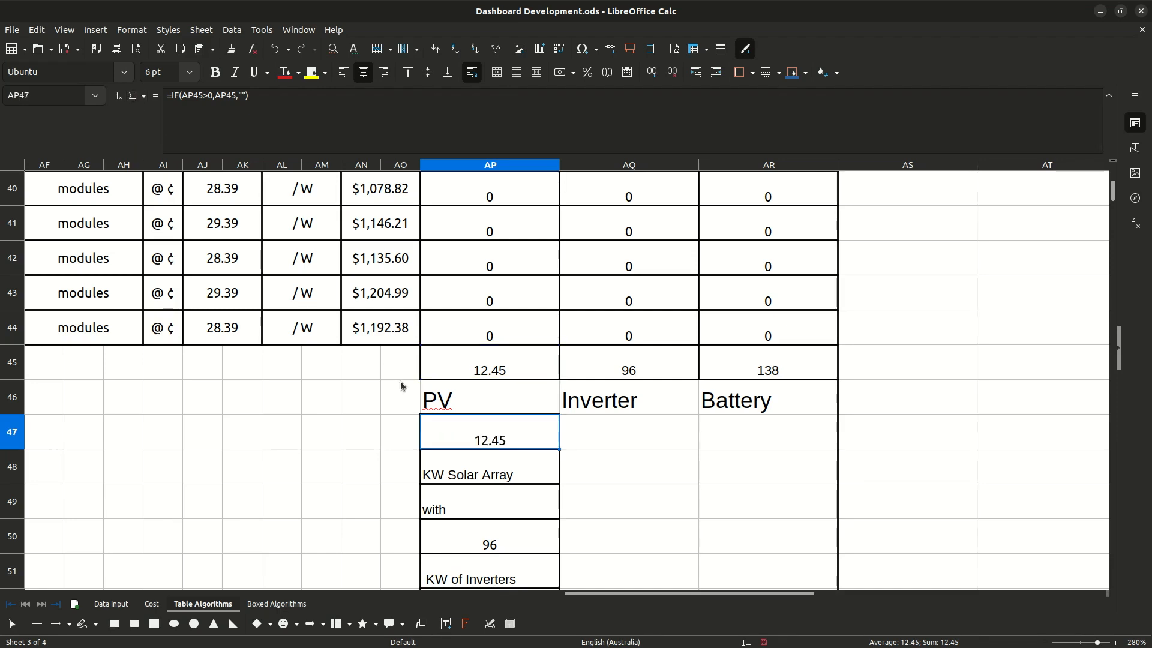
{"action": "double_click", "coordinate": [464, 475]}
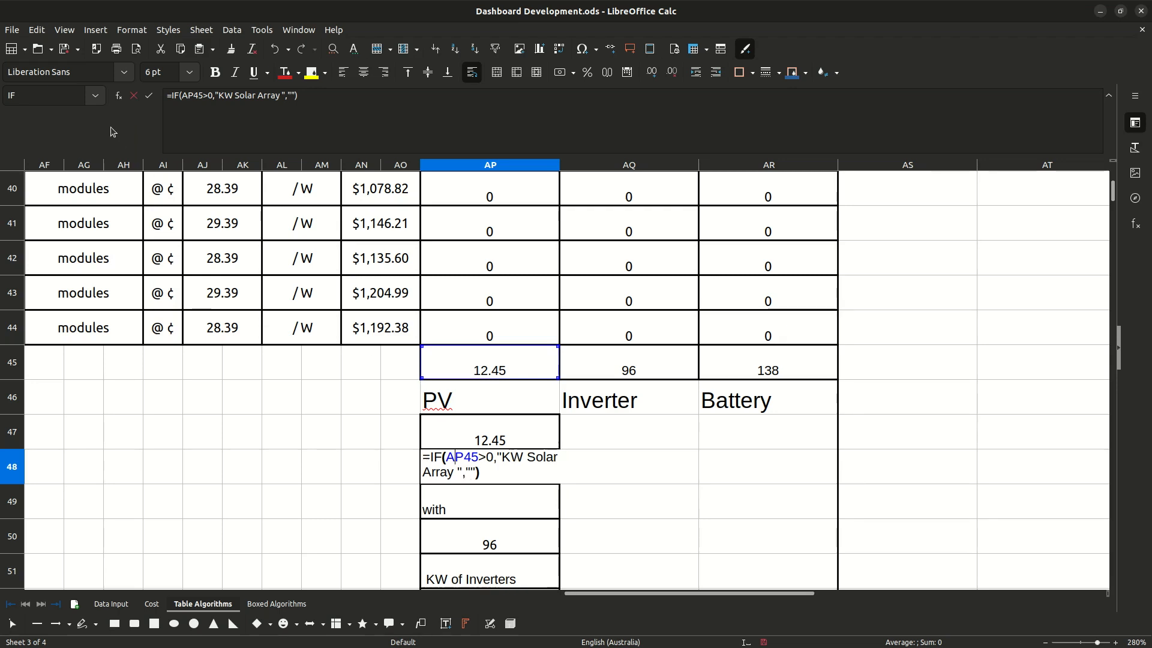
{"action": "key", "text": "Escape"}
Check which row 45 totals the "KW of Inverters" and "KWH of Battery Storage" text formulas refer to.
{"action": "scroll", "coordinate": [471, 392], "scroll_direction": "down", "scroll_amount": 2}
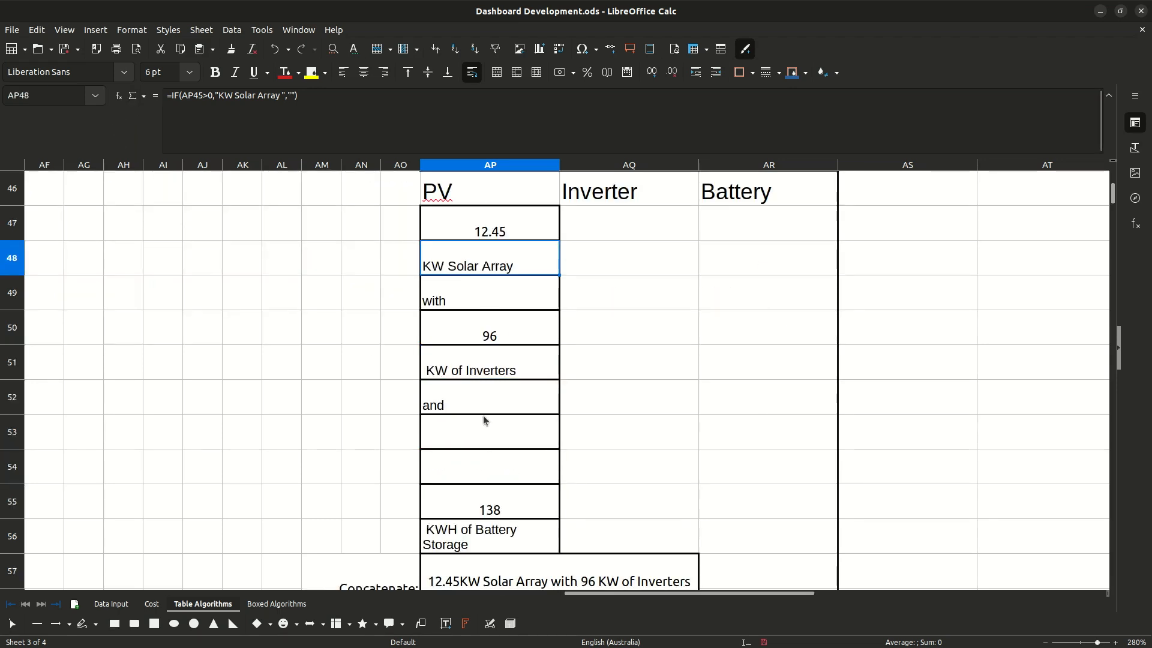
{"action": "double_click", "coordinate": [481, 365]}
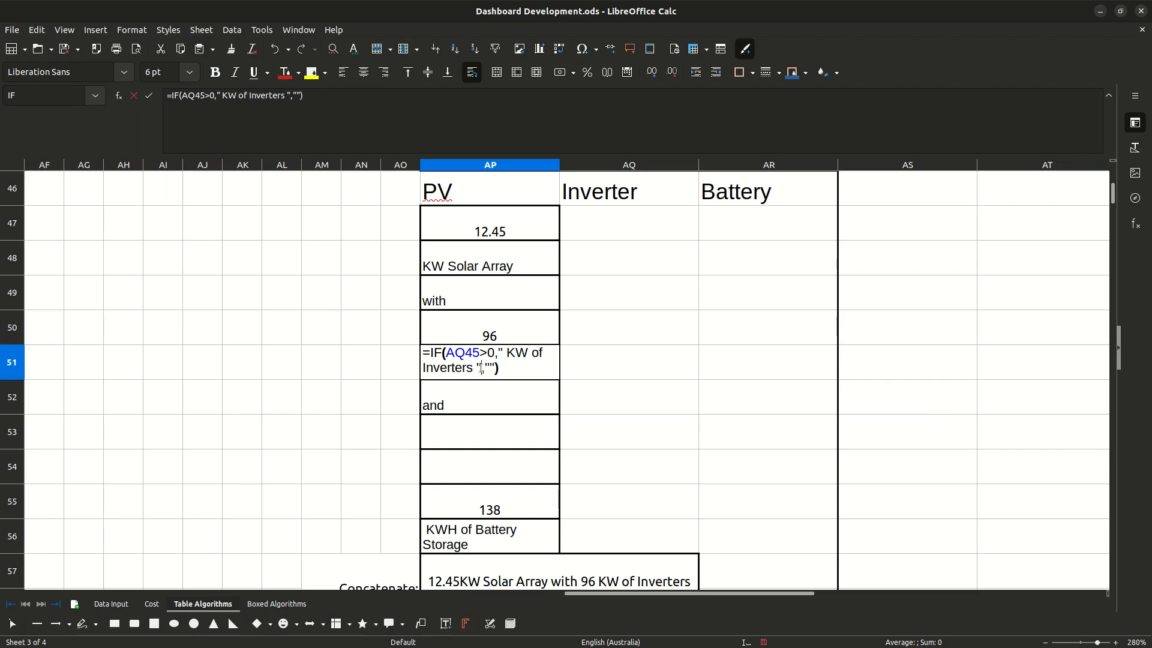
{"action": "scroll", "coordinate": [607, 353], "scroll_direction": "up", "scroll_amount": 2}
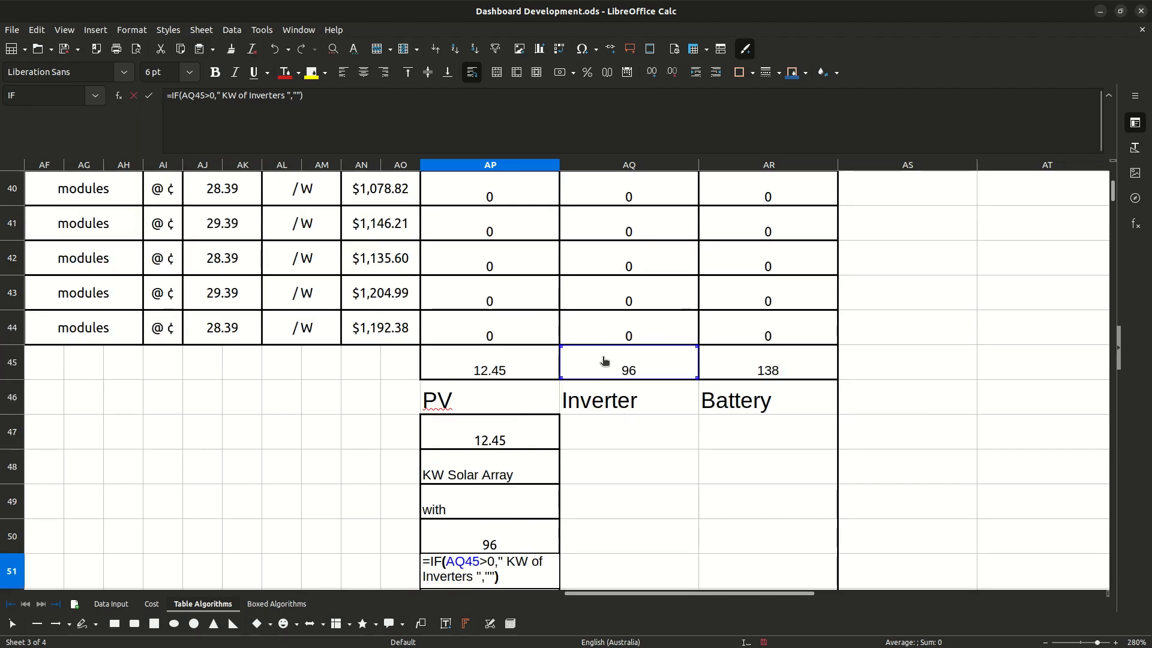
{"action": "key", "text": "Escape"}
{"action": "scroll", "coordinate": [361, 442], "scroll_direction": "down", "scroll_amount": 4}
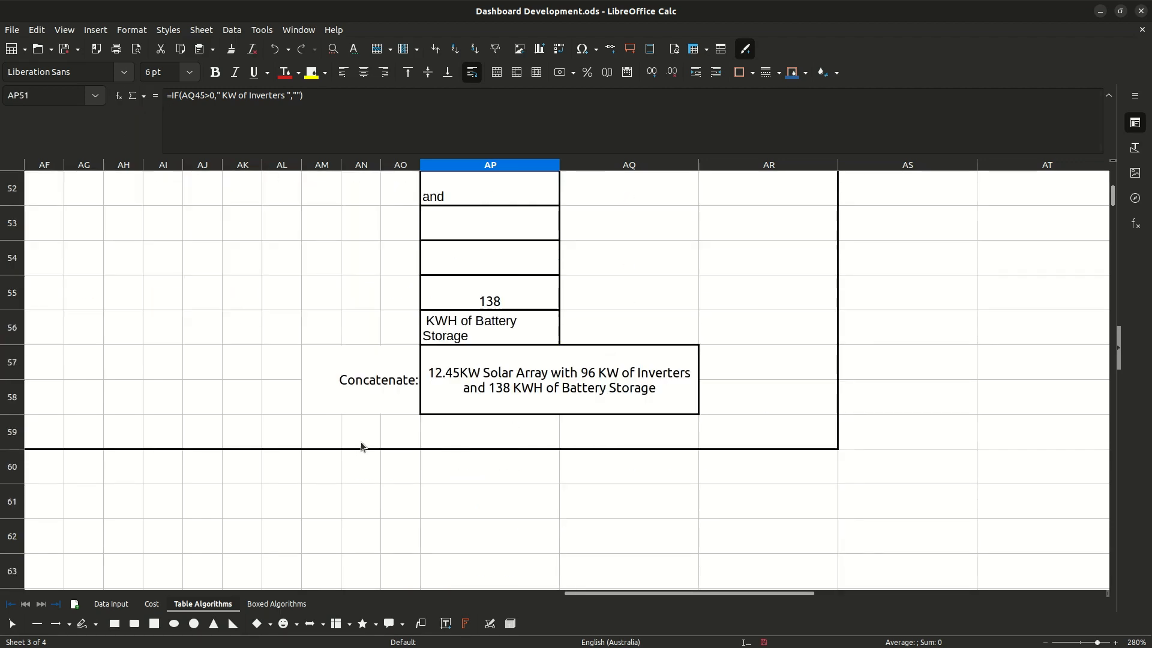
{"action": "double_click", "coordinate": [459, 327]}
{"action": "scroll", "coordinate": [534, 376], "scroll_direction": "up", "scroll_amount": 3}
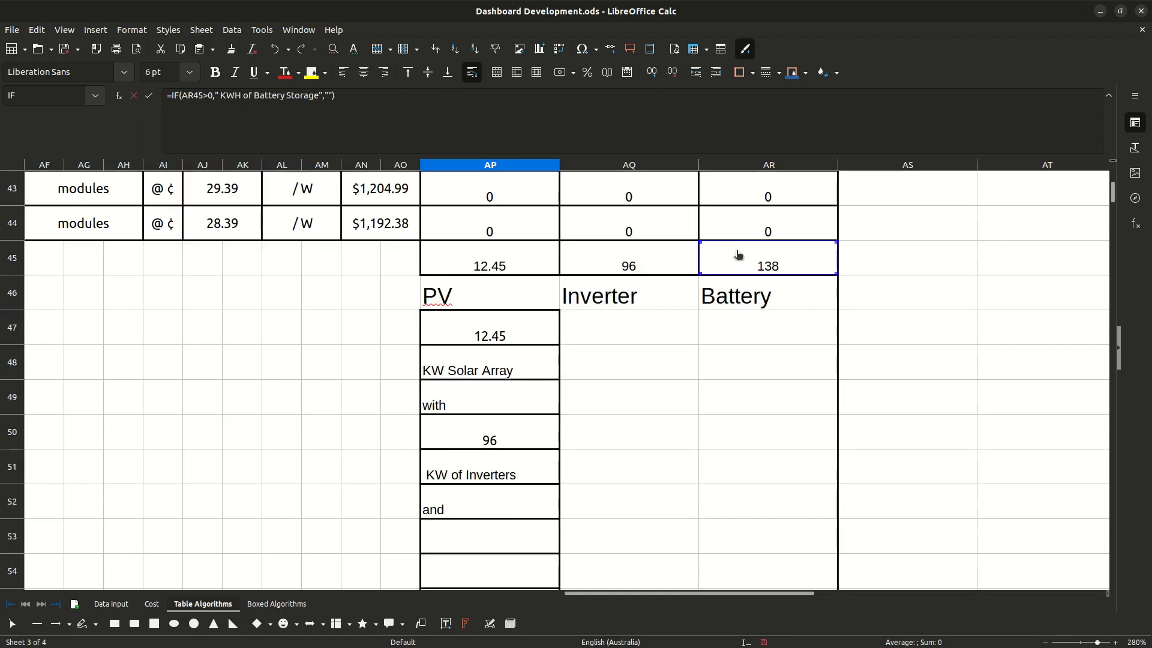
{"action": "left_click", "coordinate": [133, 95]}
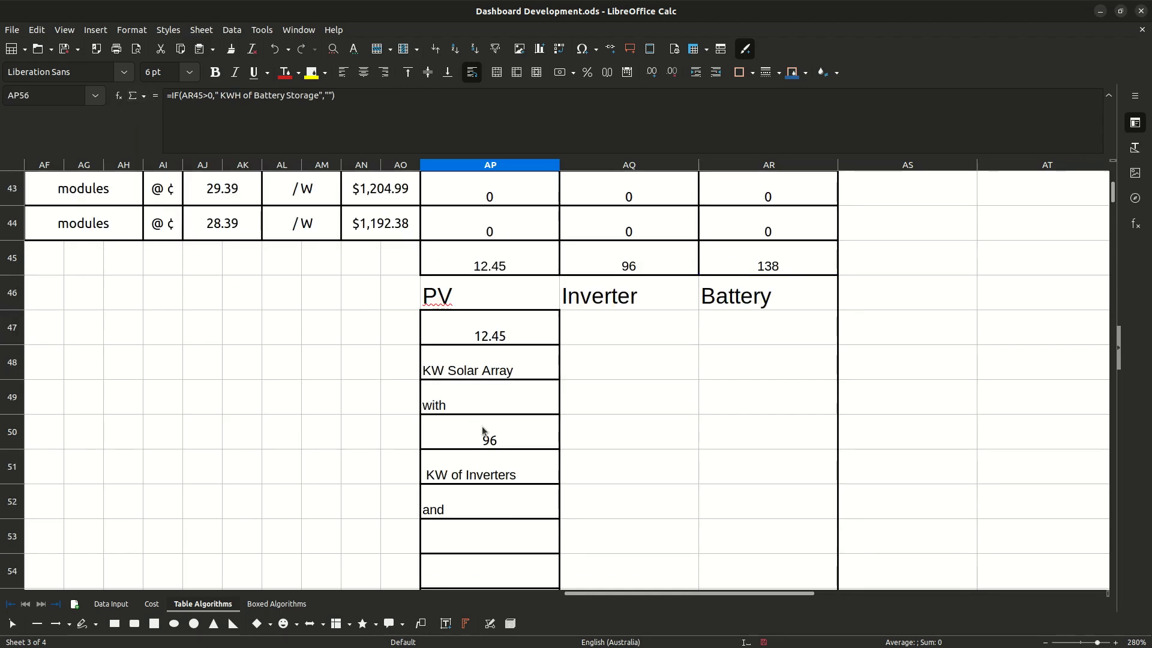
Review the heading parts down to the concatenated text and examine the IF/AND formula of the "with" cell AP49.
{"action": "scroll", "coordinate": [523, 483], "scroll_direction": "down", "scroll_amount": 1}
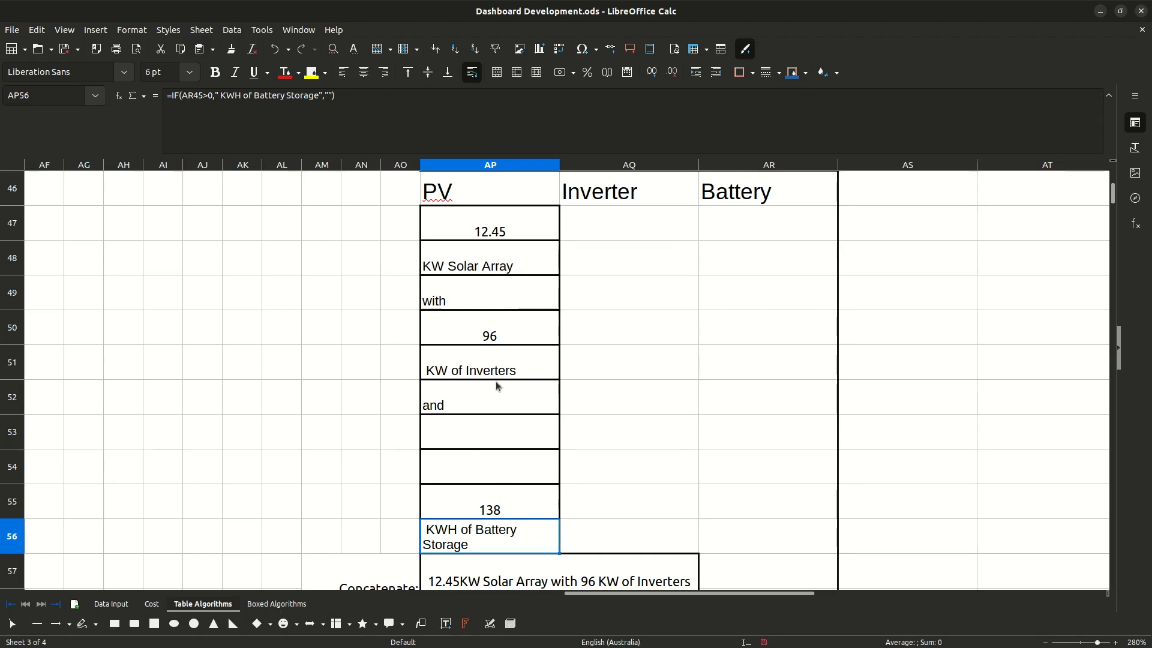
{"action": "scroll", "coordinate": [549, 540], "scroll_direction": "down", "scroll_amount": 1}
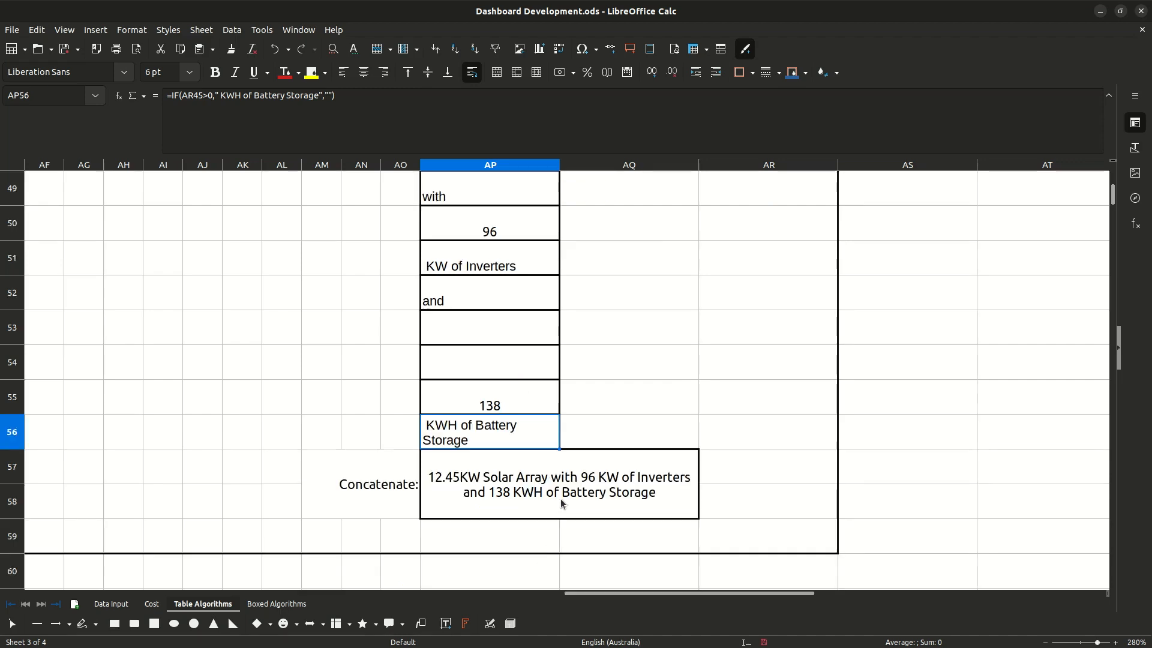
{"action": "scroll", "coordinate": [556, 493], "scroll_direction": "up", "scroll_amount": 3}
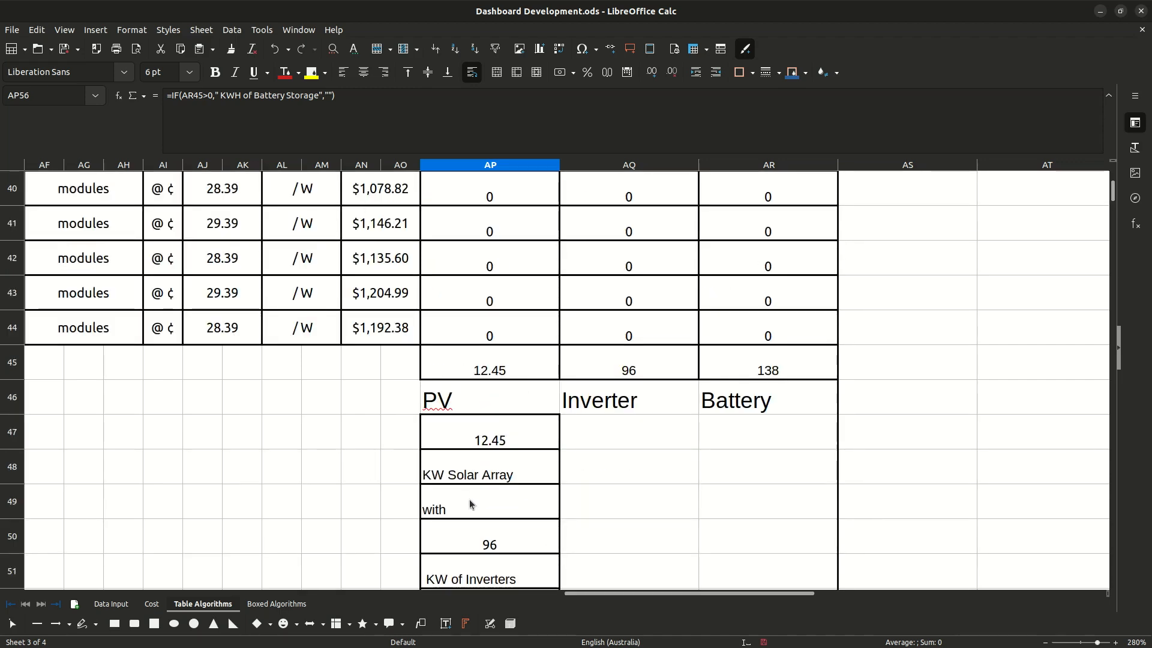
{"action": "scroll", "coordinate": [469, 511], "scroll_direction": "down", "scroll_amount": 1}
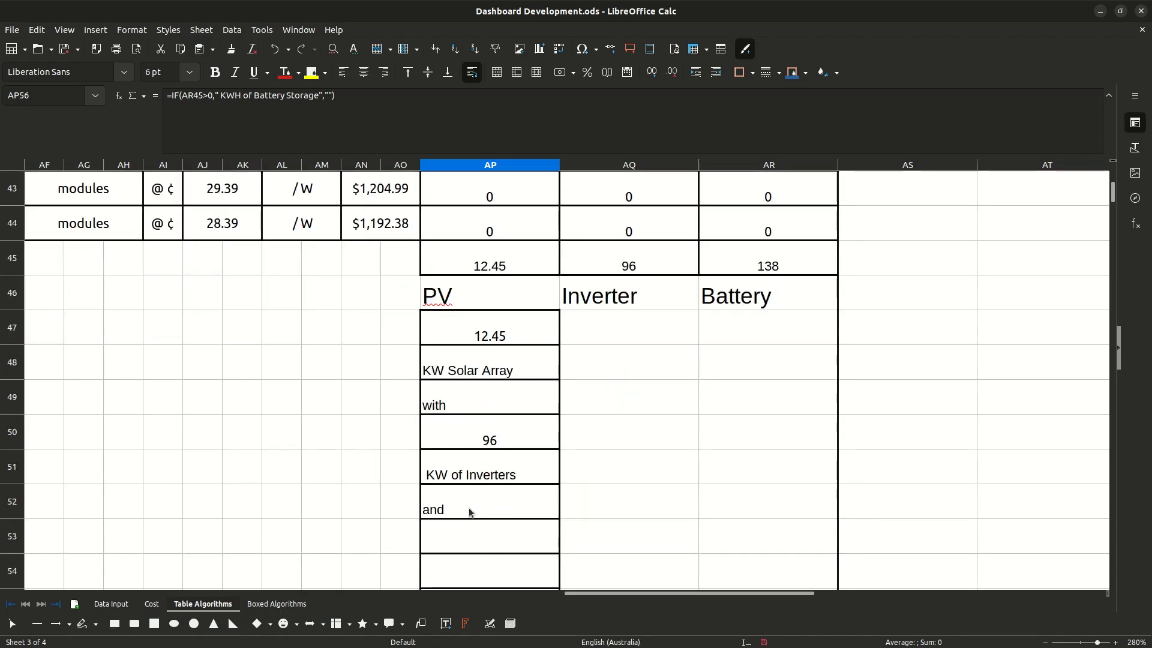
{"action": "double_click", "coordinate": [478, 406]}
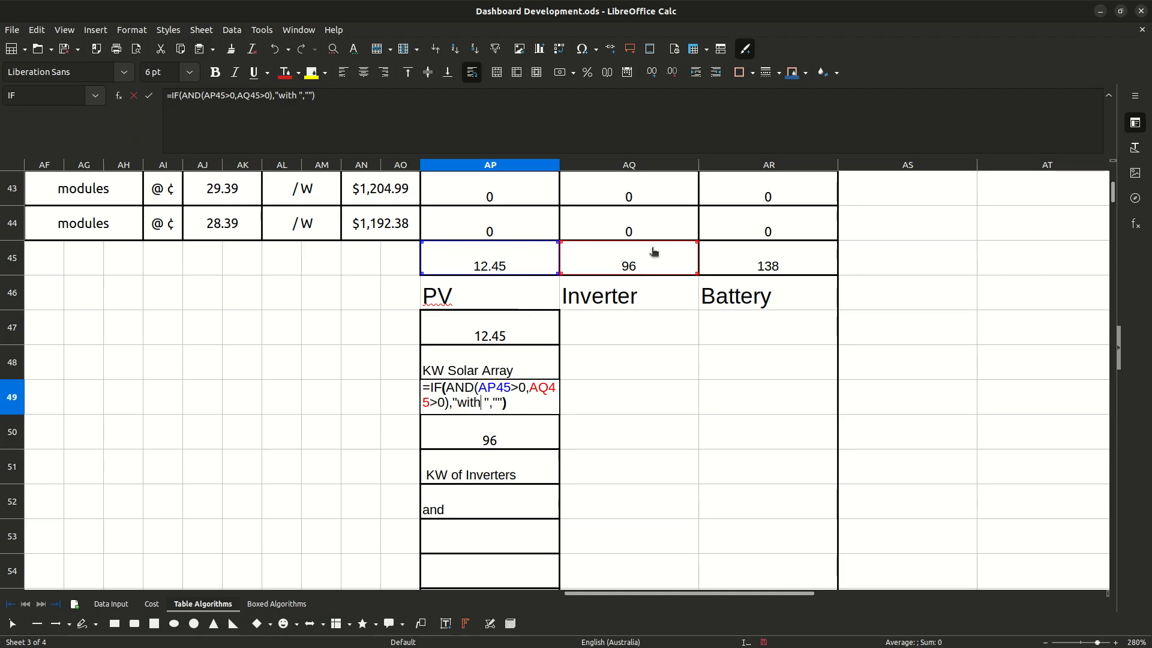
{"action": "left_click", "coordinate": [133, 97]}
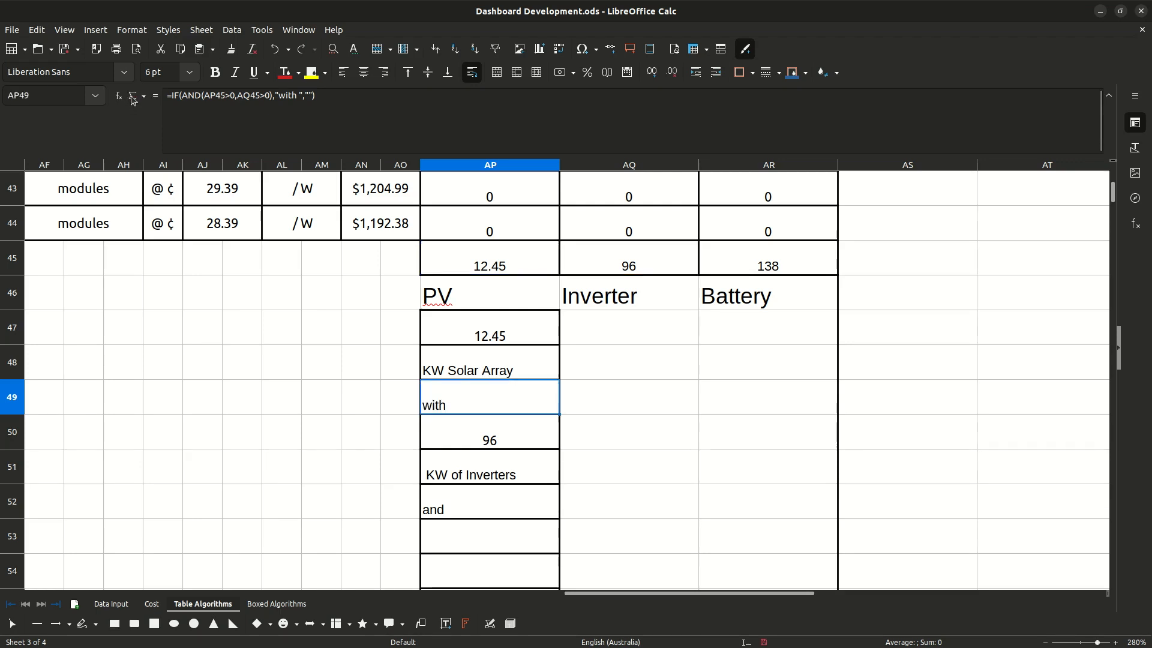
Examine the IF formulas that supply the inverter value in AP50 and the battery value in AP55.
{"action": "double_click", "coordinate": [489, 440]}
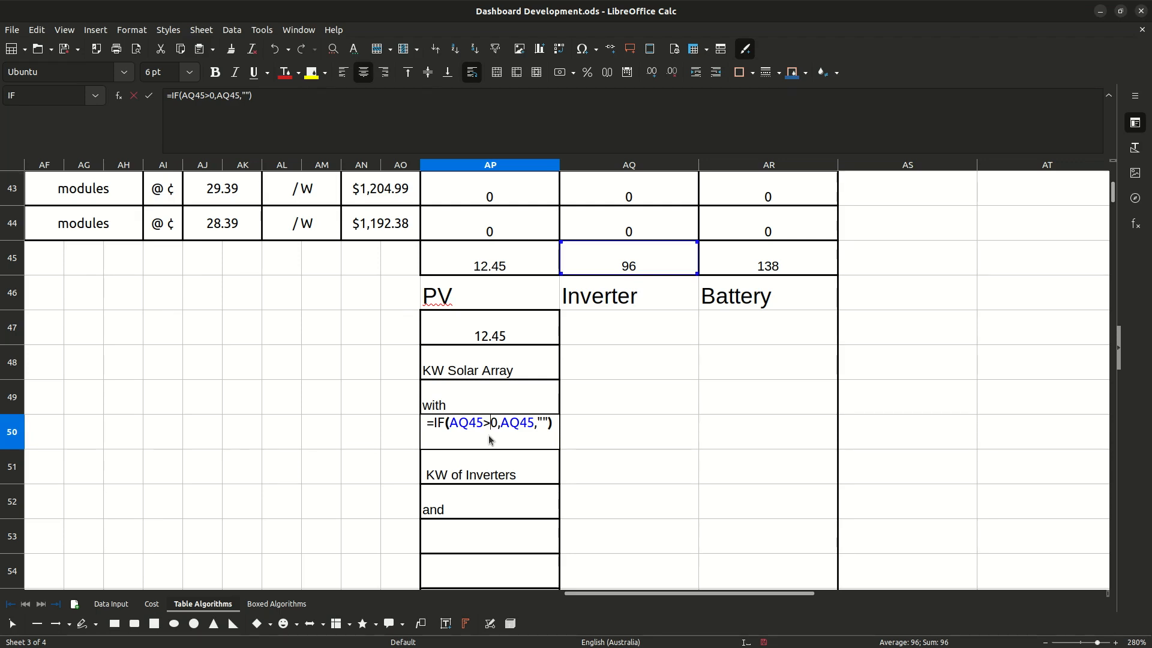
{"action": "key", "text": "Escape"}
{"action": "scroll", "coordinate": [473, 496], "scroll_direction": "down", "scroll_amount": 1}
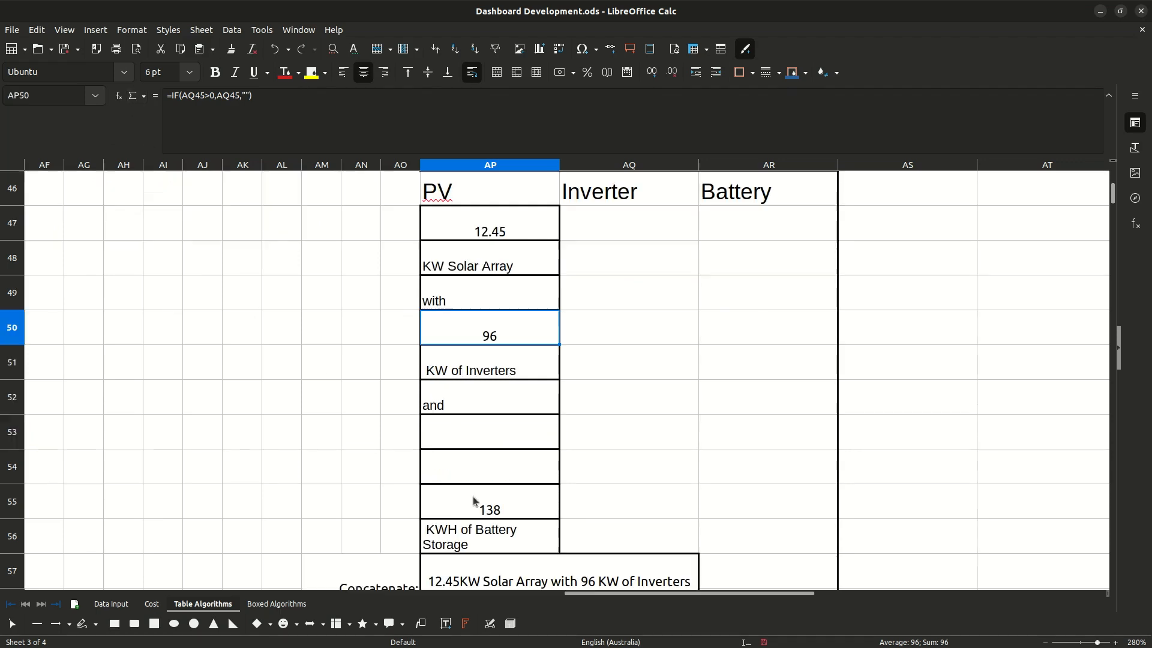
{"action": "left_click", "coordinate": [477, 492]}
{"action": "double_click", "coordinate": [477, 492]}
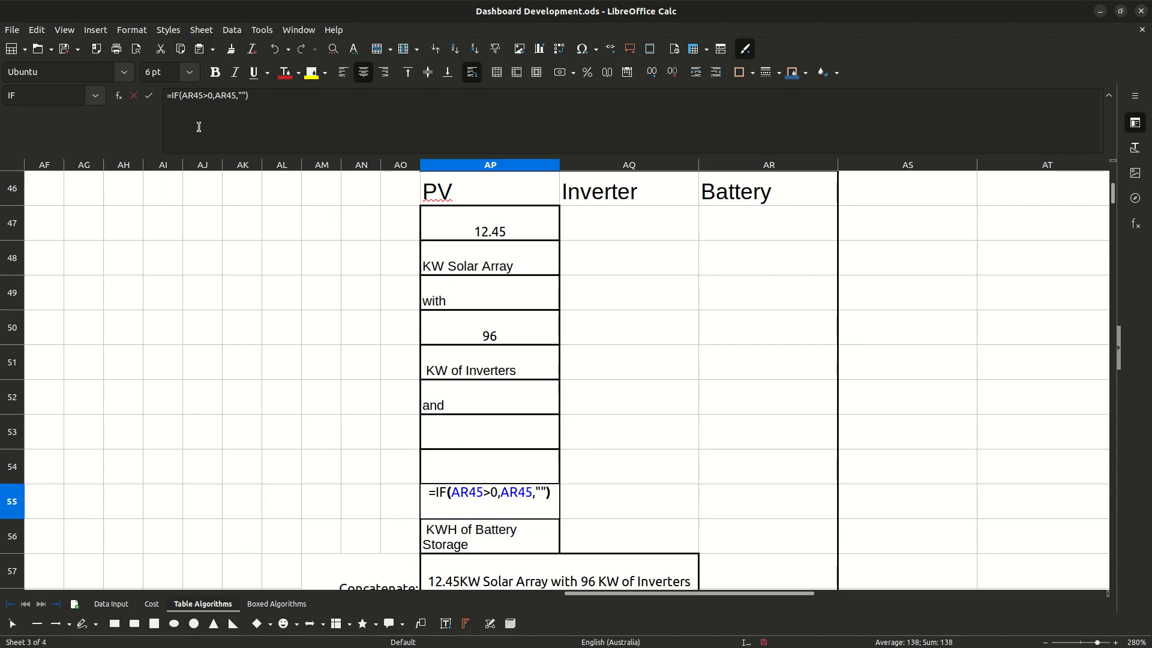
{"action": "key", "text": "Escape"}
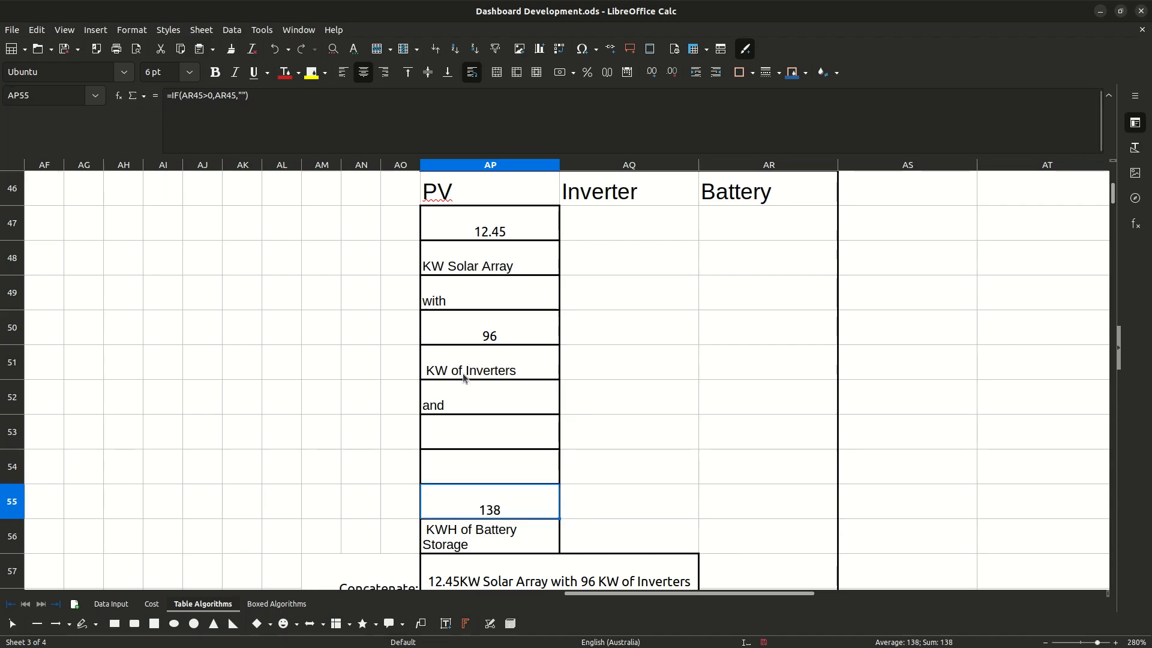
Examine the formula of the "and" cell AP52 and the row 45 totals it tests.
{"action": "left_click", "coordinate": [462, 399]}
{"action": "double_click", "coordinate": [462, 399]}
{"action": "scroll", "coordinate": [494, 462], "scroll_direction": "up", "scroll_amount": 2}
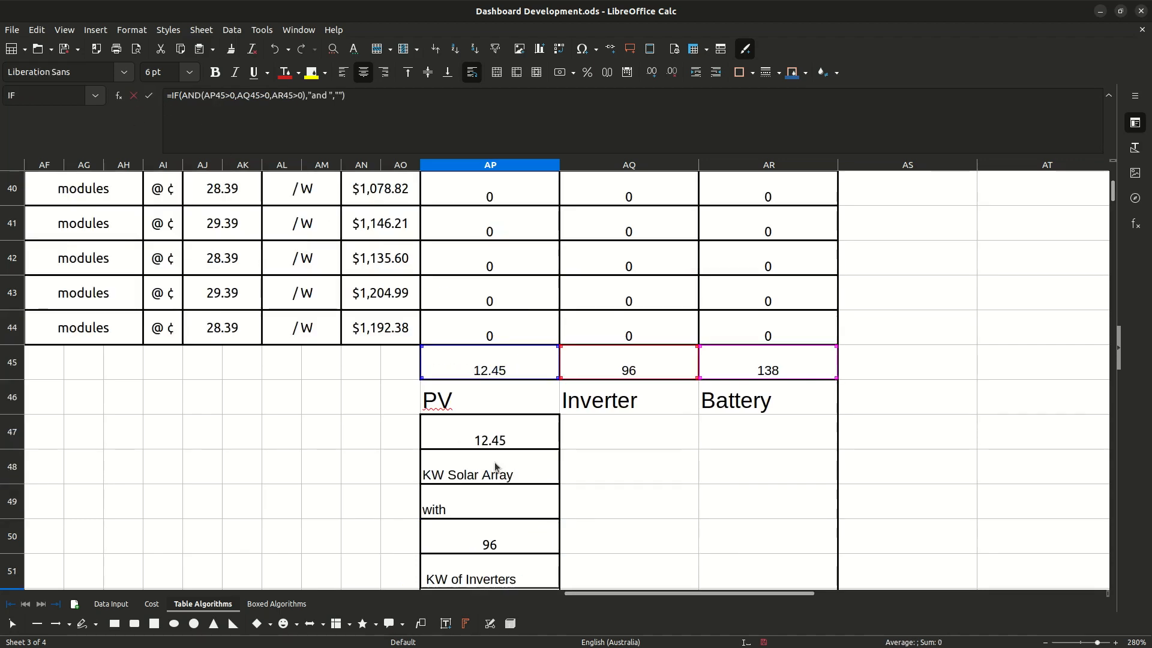
{"action": "scroll", "coordinate": [503, 455], "scroll_direction": "down", "scroll_amount": 1}
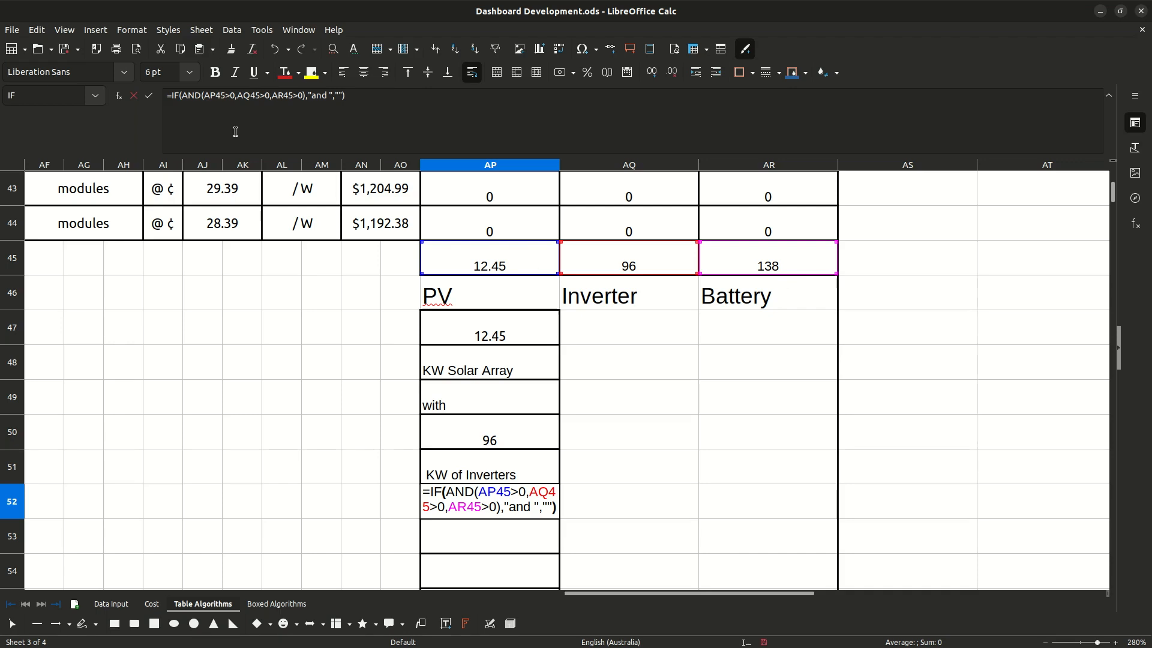
{"action": "key", "text": "Escape"}
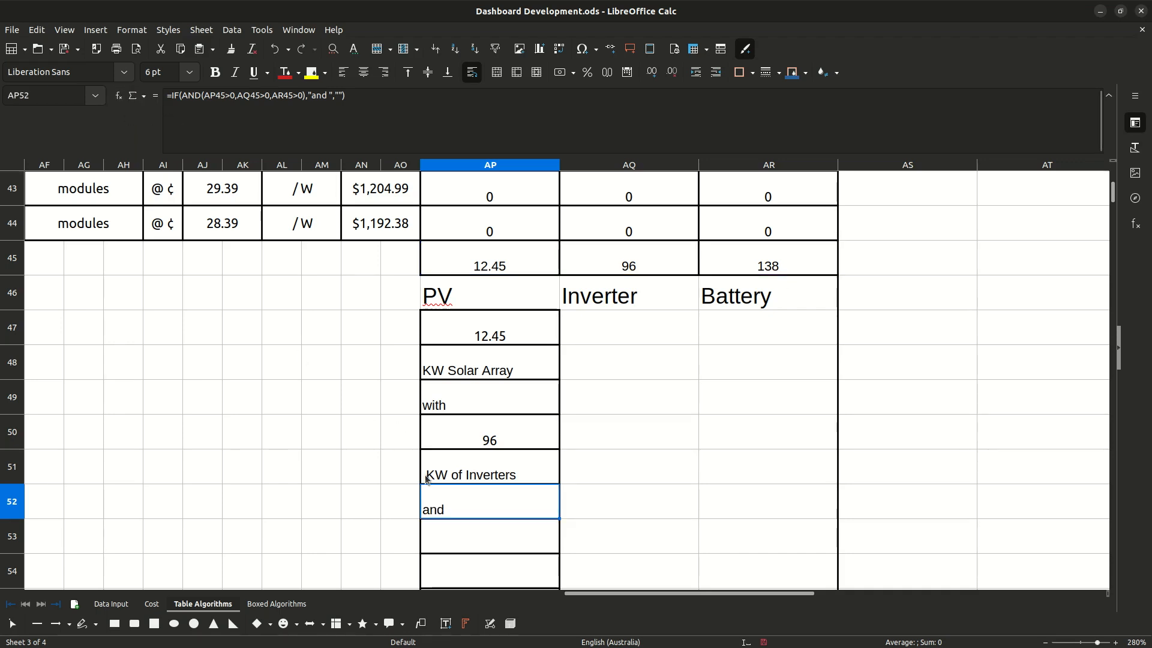
Examine the AND/NOT formula in the blank cell AP53 and compare its conditions with the PV, Inverter and Battery totals.
{"action": "scroll", "coordinate": [401, 434], "scroll_direction": "down", "scroll_amount": 1}
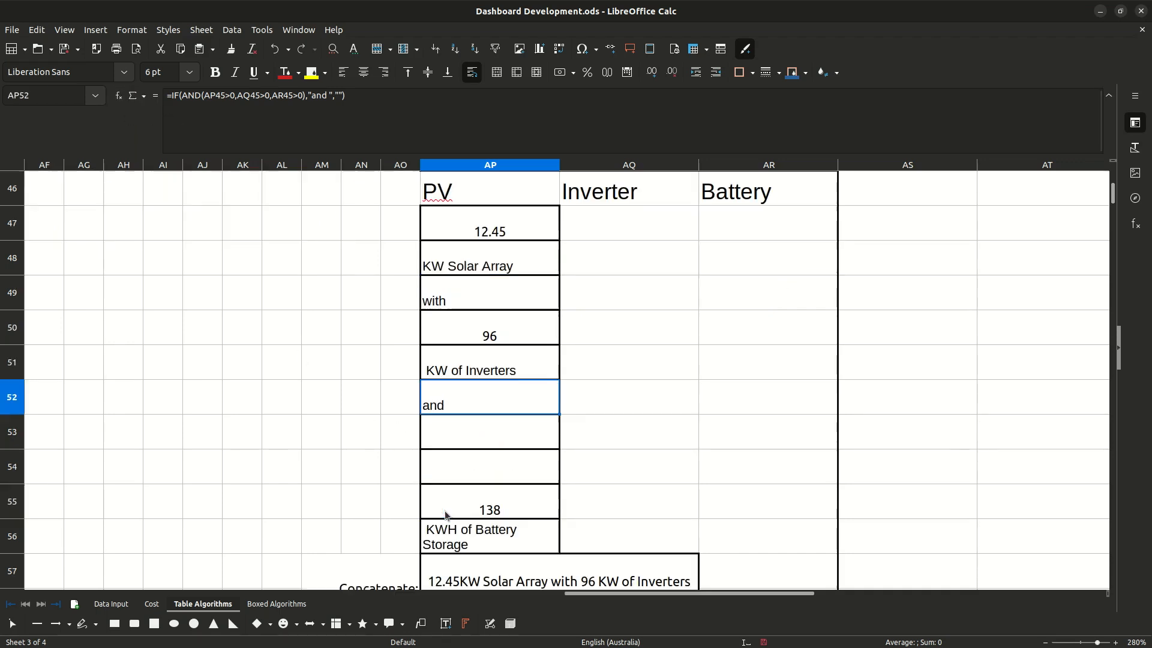
{"action": "double_click", "coordinate": [462, 440]}
{"action": "scroll", "coordinate": [470, 454], "scroll_direction": "up", "scroll_amount": 2}
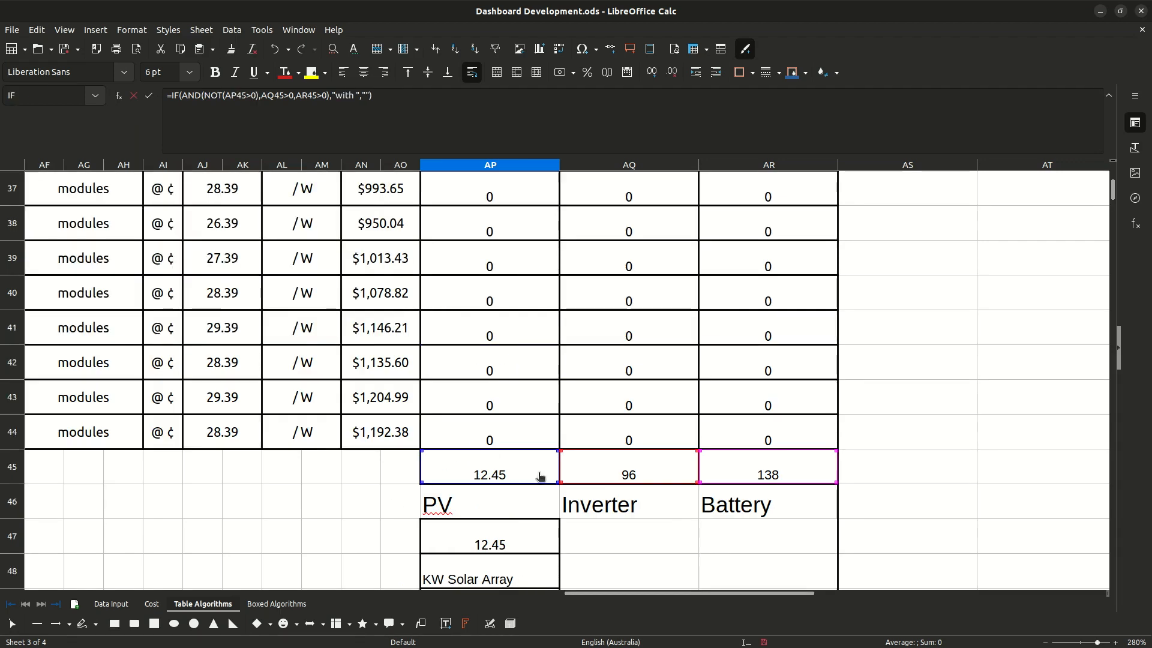
{"action": "scroll", "coordinate": [562, 475], "scroll_direction": "down", "scroll_amount": 1}
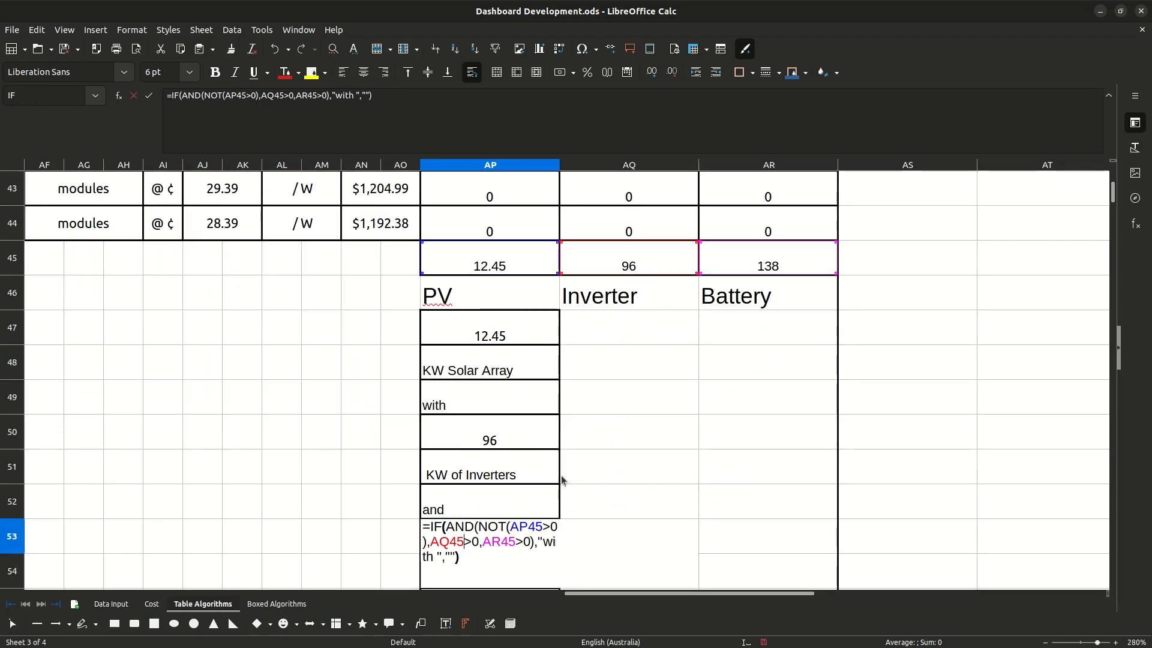
{"action": "scroll", "coordinate": [578, 476], "scroll_direction": "up", "scroll_amount": 1}
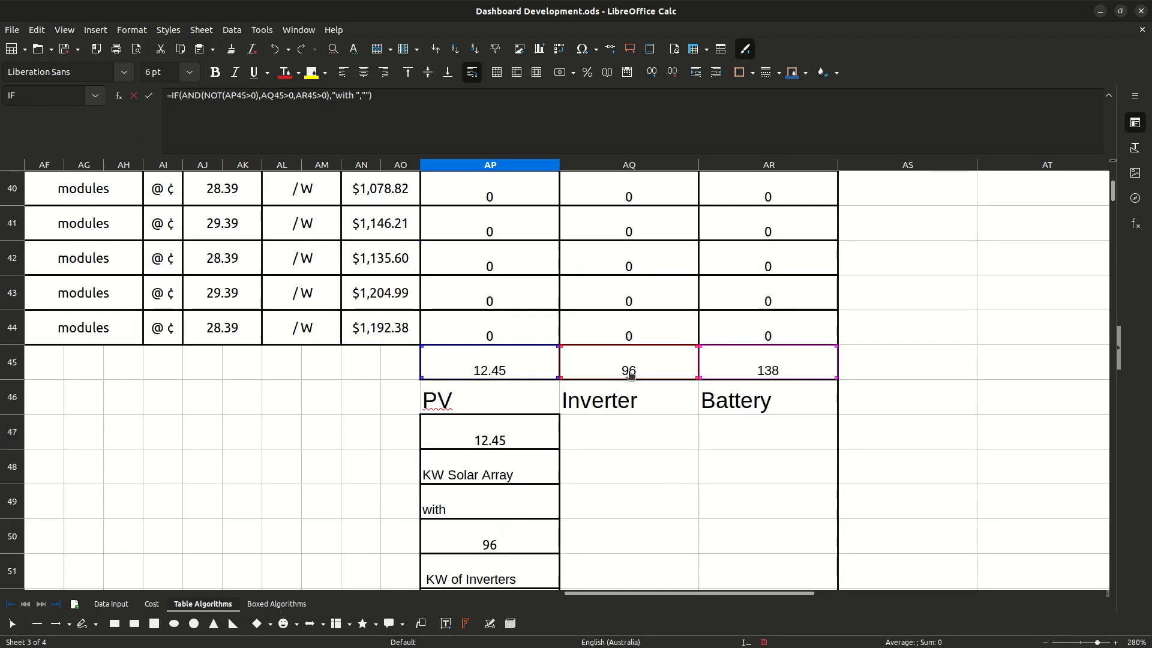
{"action": "scroll", "coordinate": [624, 377], "scroll_direction": "down", "scroll_amount": 2}
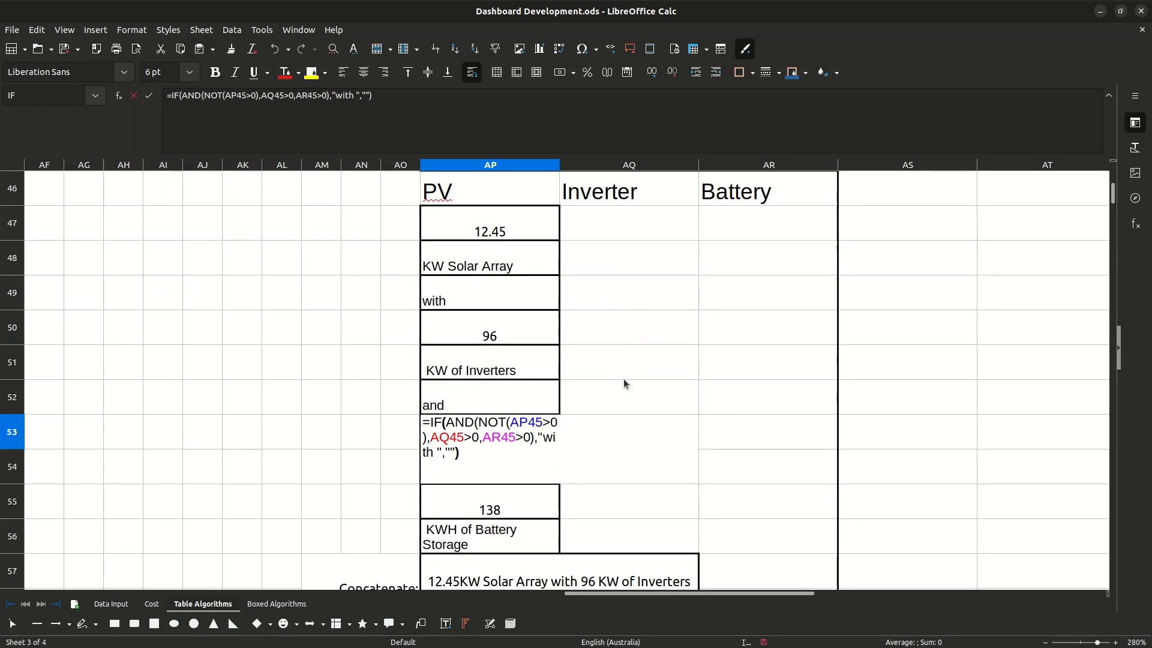
{"action": "scroll", "coordinate": [624, 378], "scroll_direction": "up", "scroll_amount": 1}
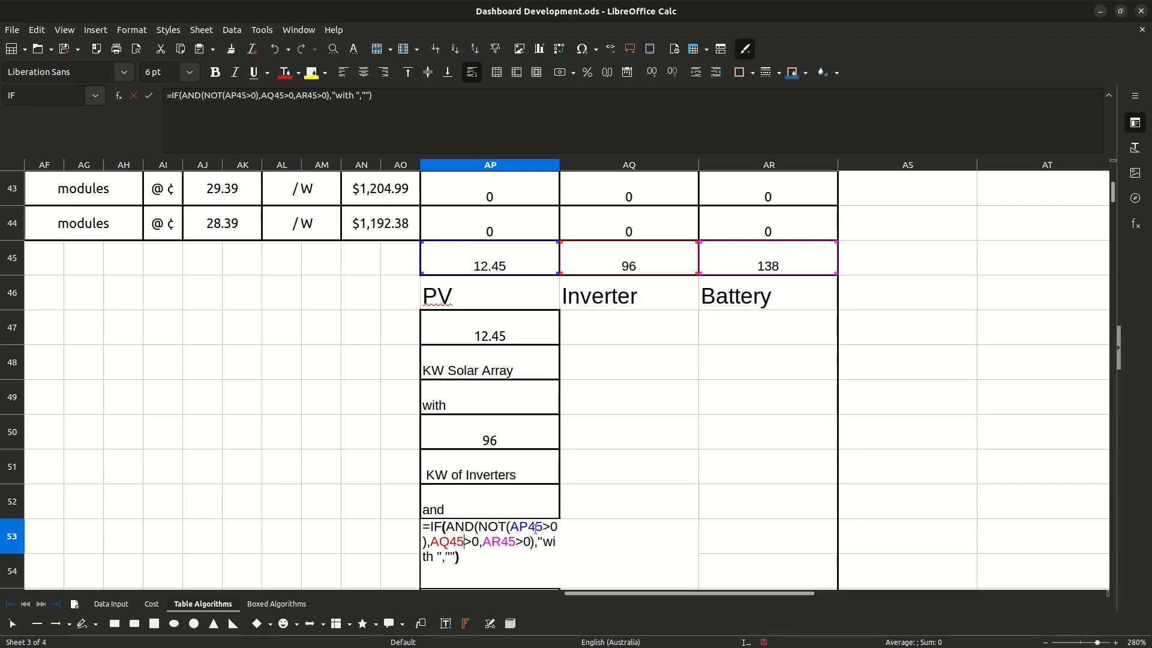
{"action": "scroll", "coordinate": [535, 477], "scroll_direction": "up", "scroll_amount": 1}
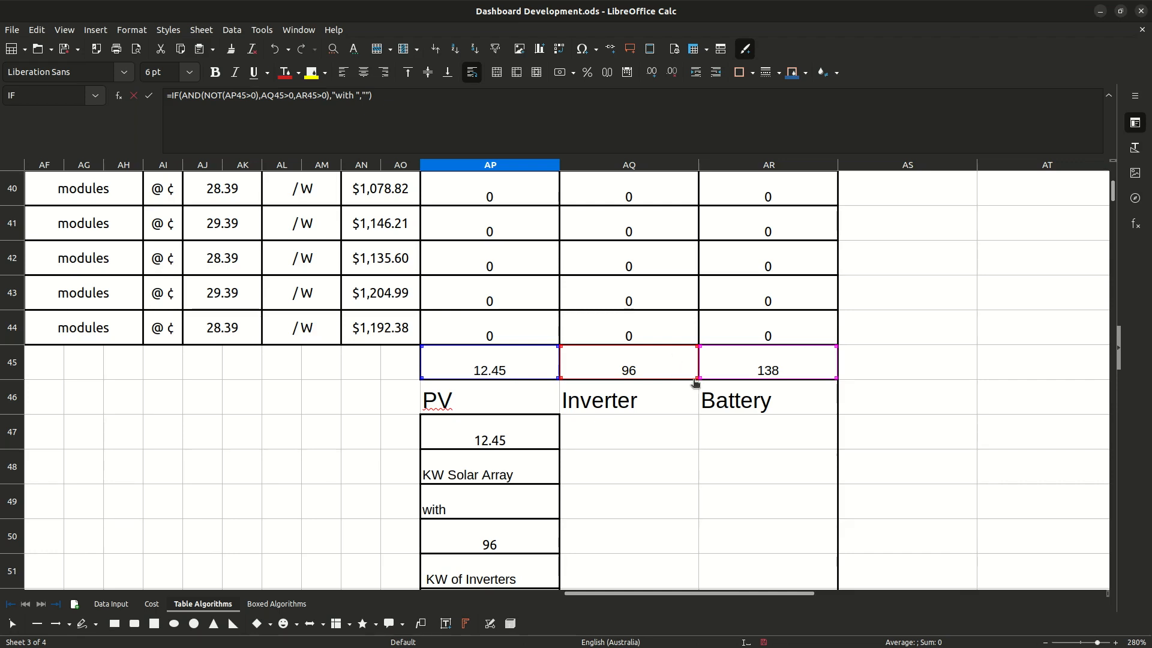
{"action": "left_click", "coordinate": [147, 99]}
Examine the formula in the blank cell AP54 and trace its PV, NOT Inverter and Battery conditions to row 45.
{"action": "scroll", "coordinate": [470, 447], "scroll_direction": "down", "scroll_amount": 2}
{"action": "left_click", "coordinate": [467, 480]}
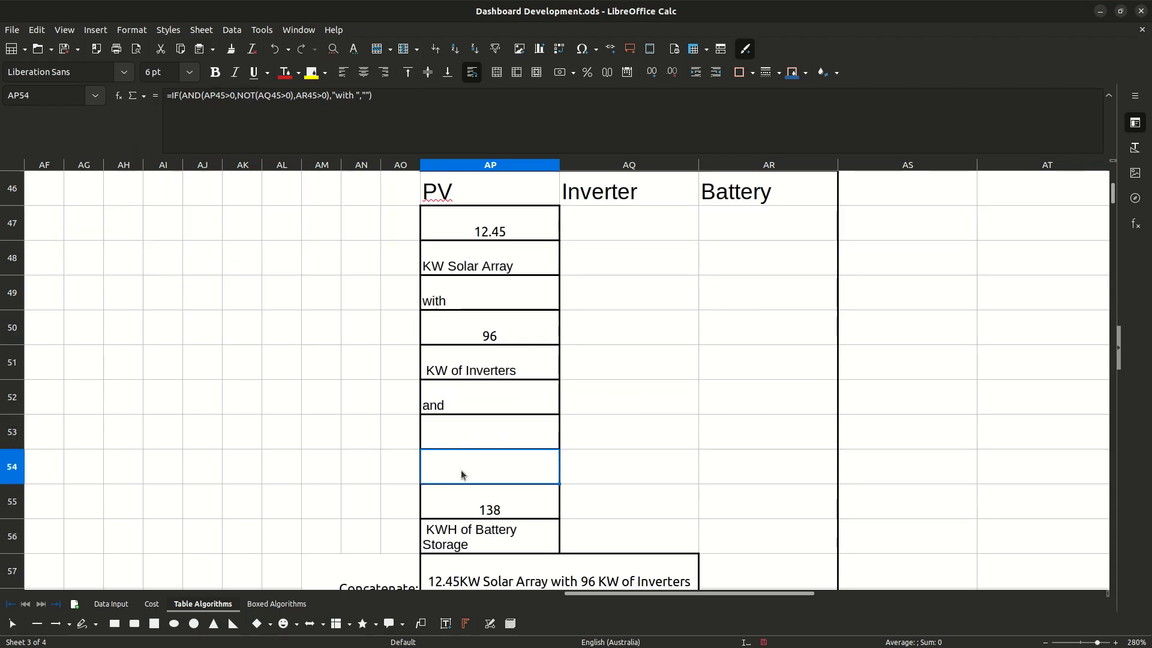
{"action": "double_click", "coordinate": [462, 474]}
{"action": "scroll", "coordinate": [461, 471], "scroll_direction": "up", "scroll_amount": 2}
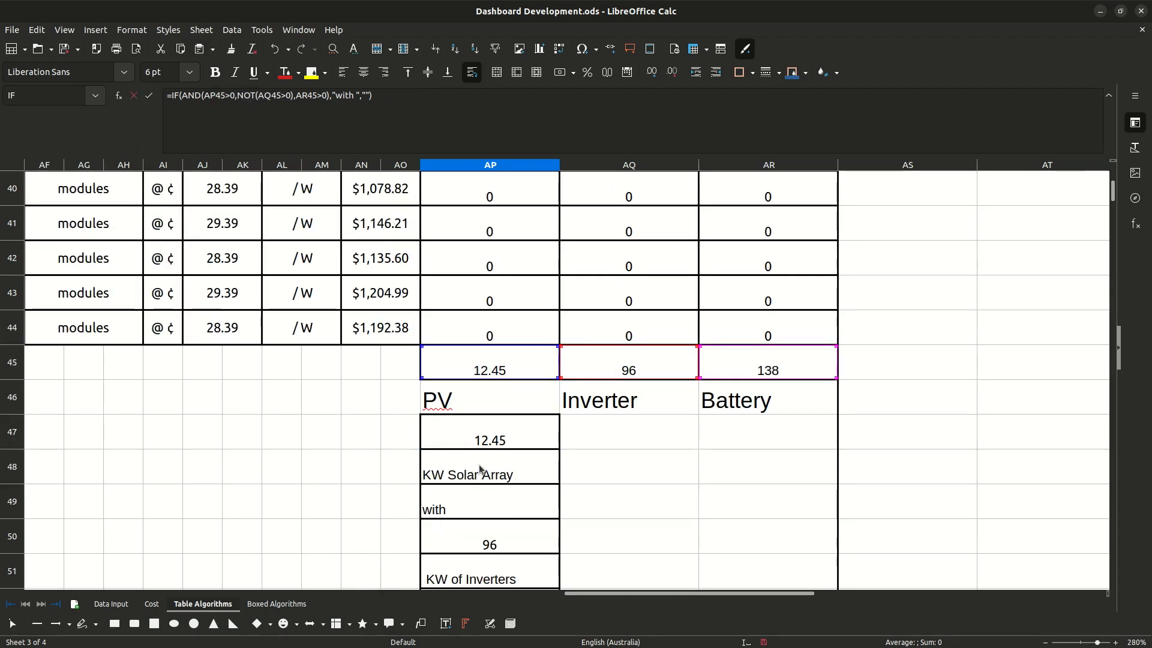
{"action": "scroll", "coordinate": [513, 472], "scroll_direction": "down", "scroll_amount": 2}
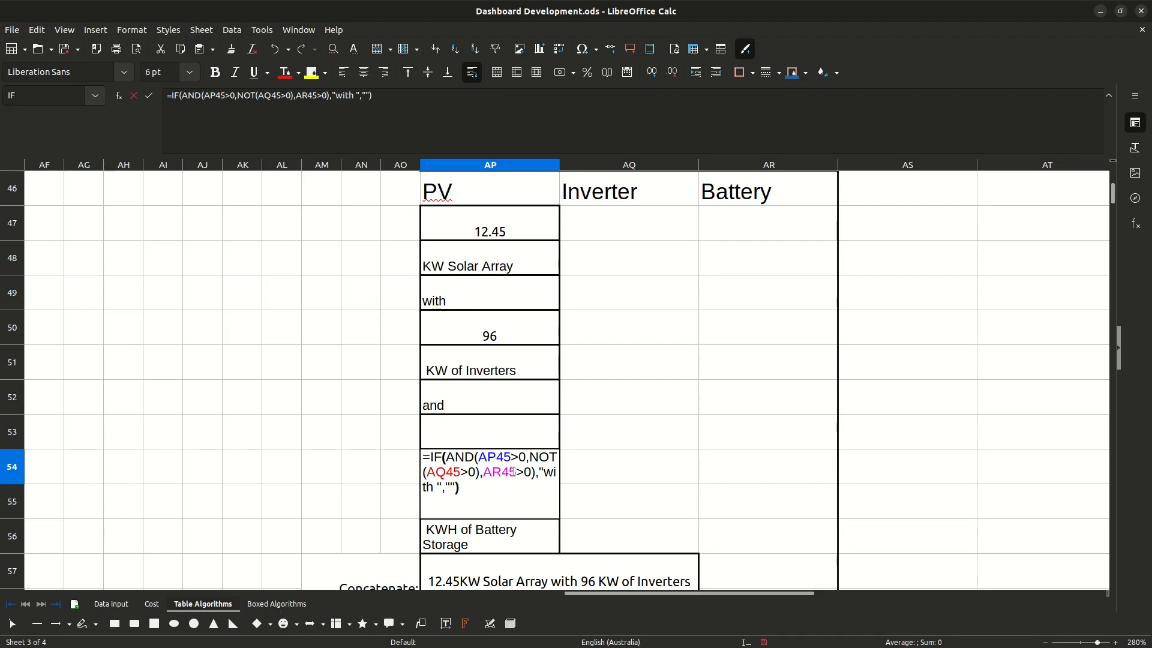
{"action": "scroll", "coordinate": [640, 444], "scroll_direction": "up", "scroll_amount": 3}
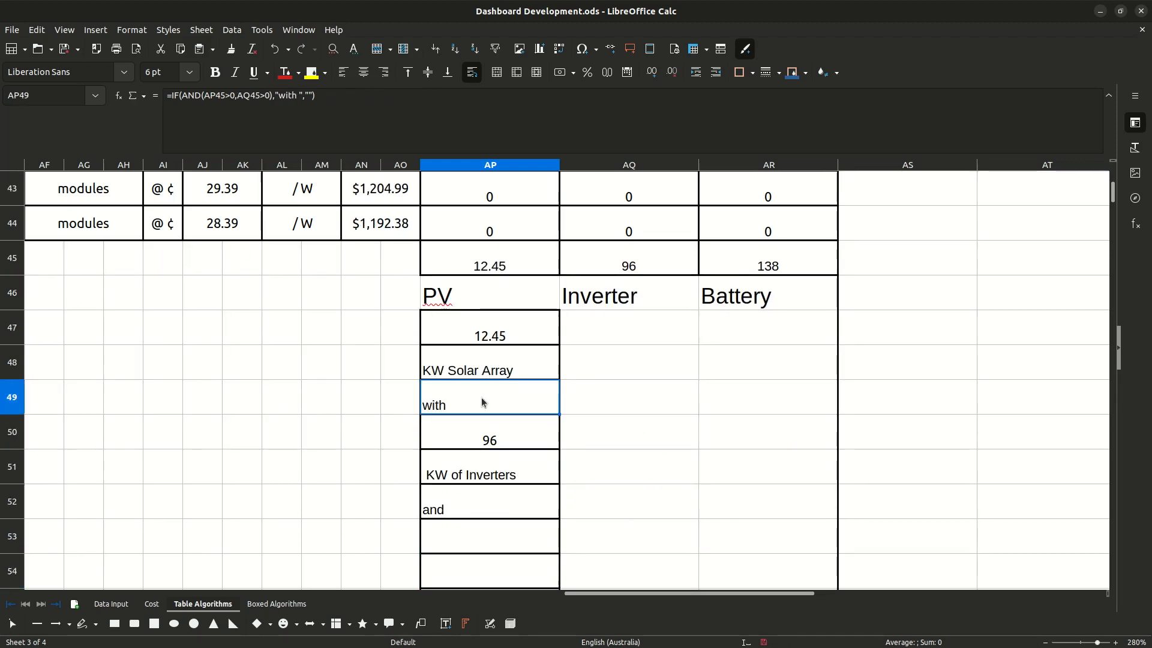
Examine the IF/AND formula of the "with" cell AP49 and the PV and Inverter totals in row 45 that it tests.
{"action": "double_click", "coordinate": [481, 400]}
{"action": "scroll", "coordinate": [505, 440], "scroll_direction": "up", "scroll_amount": 3}
{"action": "scroll", "coordinate": [504, 454], "scroll_direction": "down", "scroll_amount": 1}
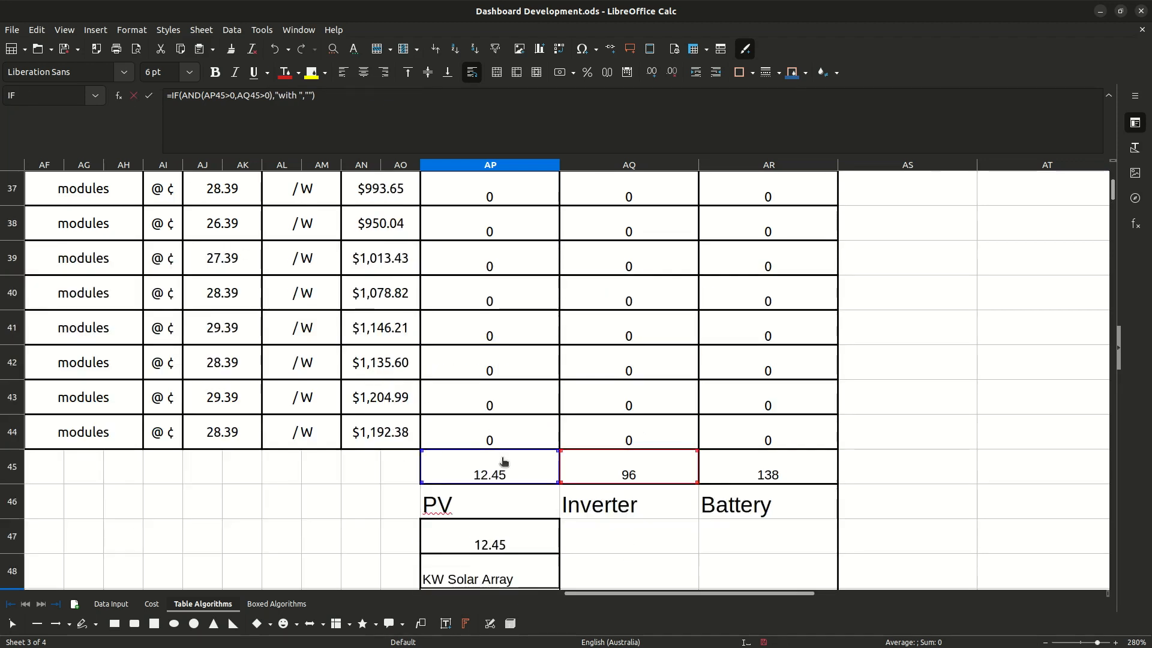
{"action": "scroll", "coordinate": [503, 461], "scroll_direction": "down", "scroll_amount": 1}
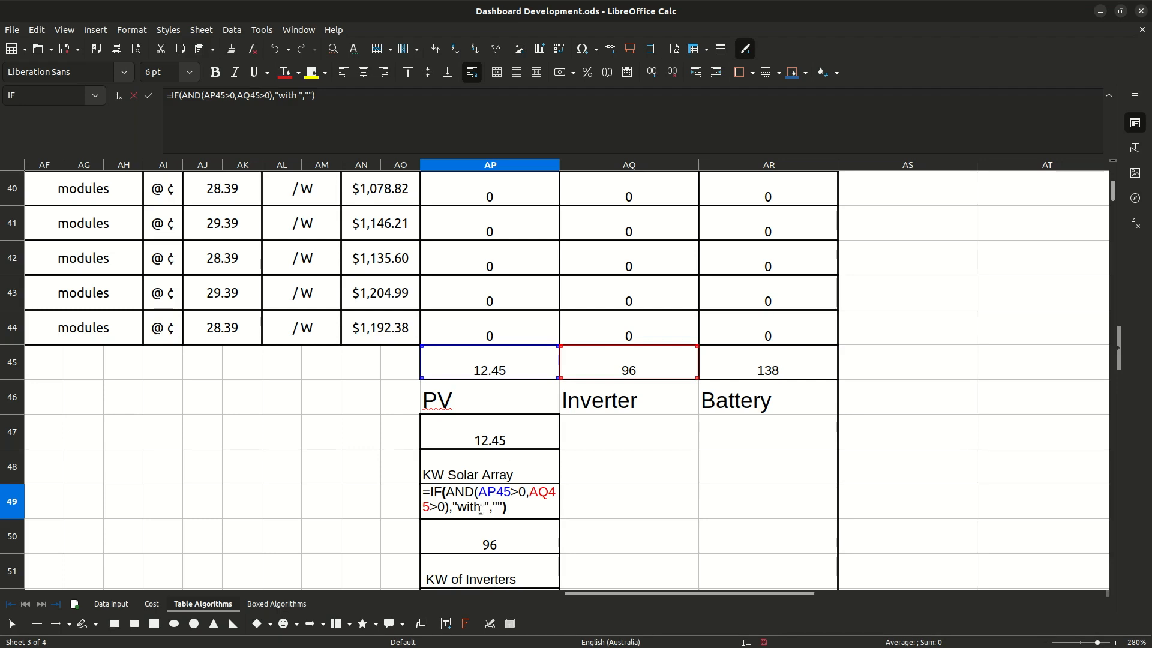
{"action": "key", "text": "Return"}
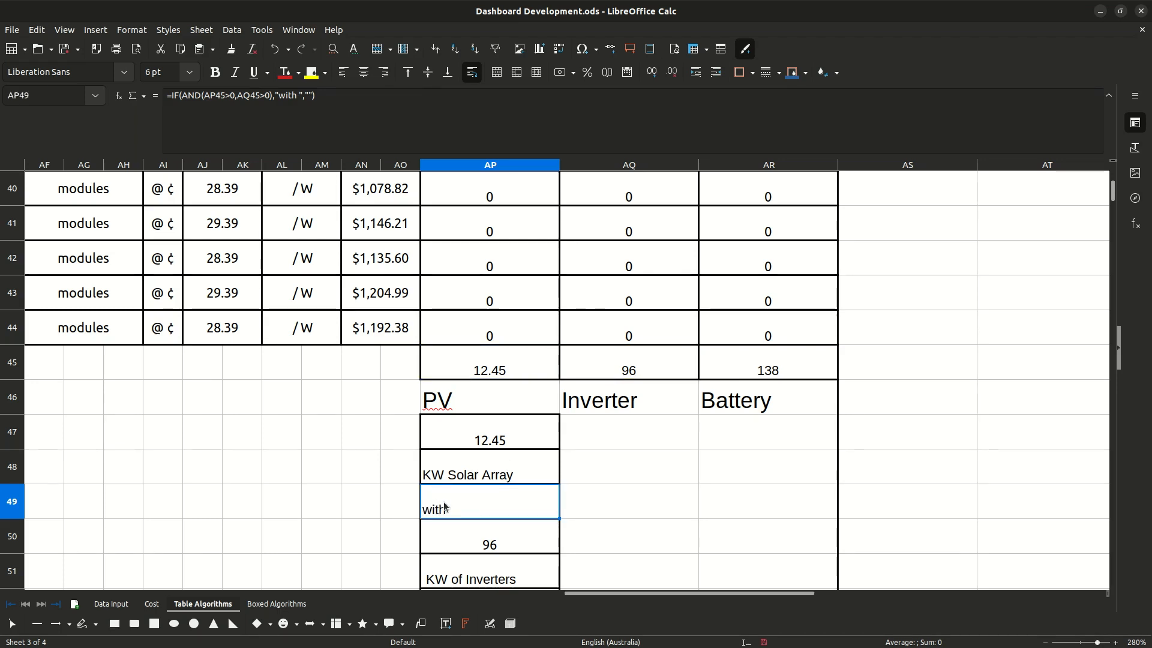
{"action": "double_click", "coordinate": [445, 507]}
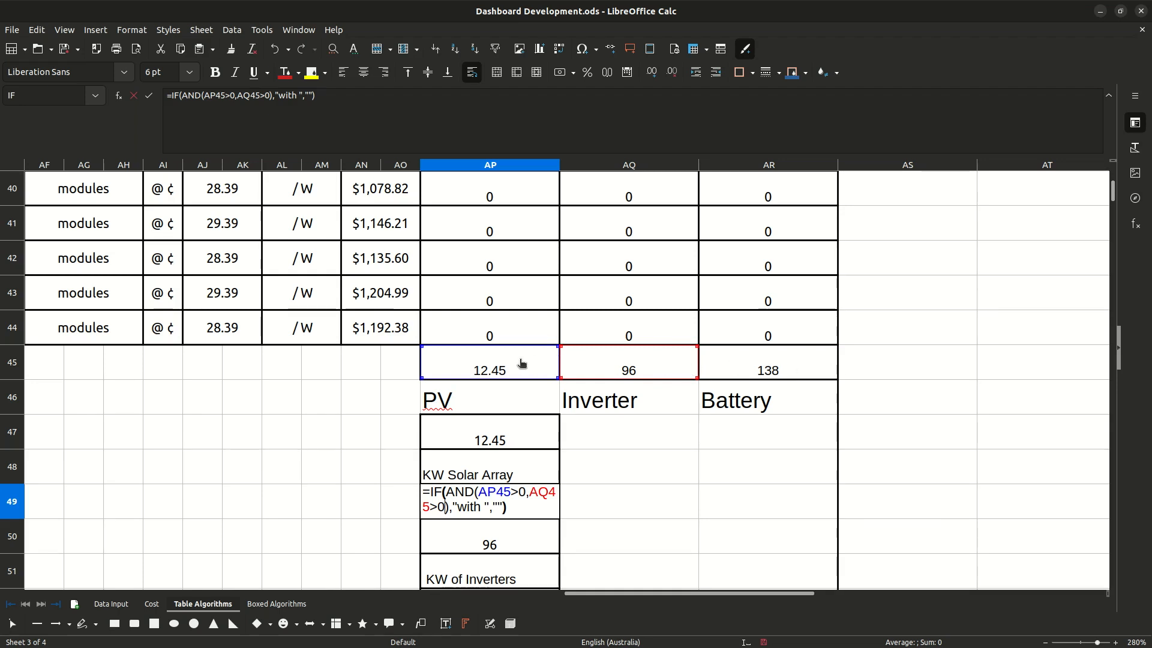
{"action": "key", "text": "Escape"}
Examine the CONCAT formula in the Concatenate cell AP57 and the range of text fragments it joins.
{"action": "scroll", "coordinate": [443, 419], "scroll_direction": "down", "scroll_amount": 3}
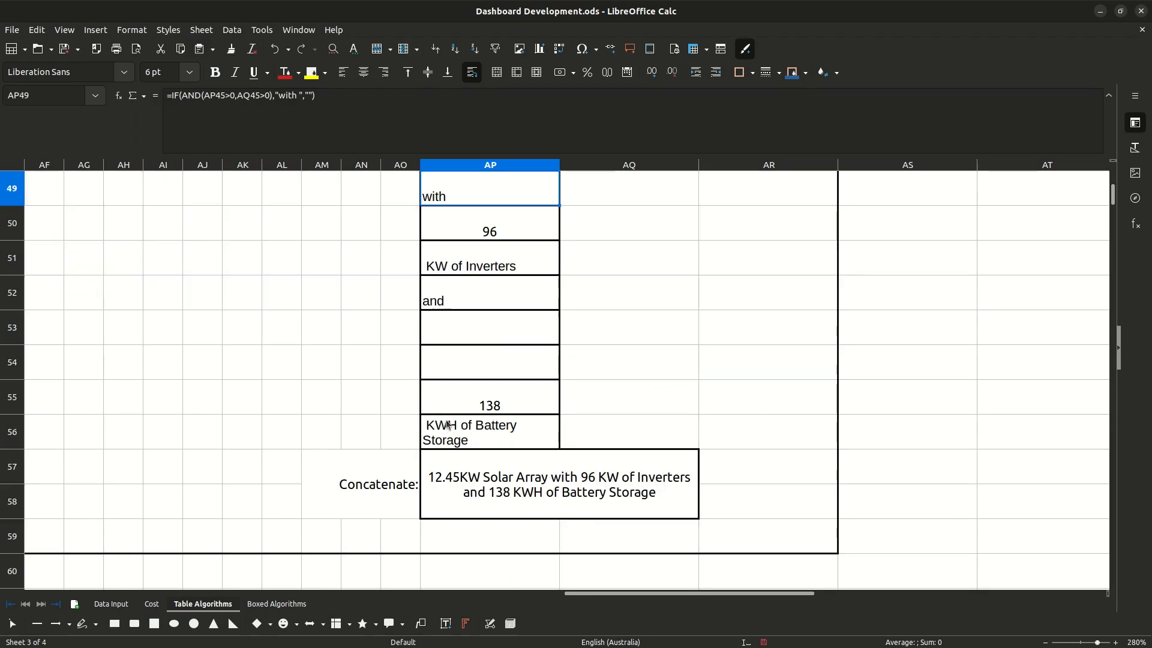
{"action": "double_click", "coordinate": [469, 477]}
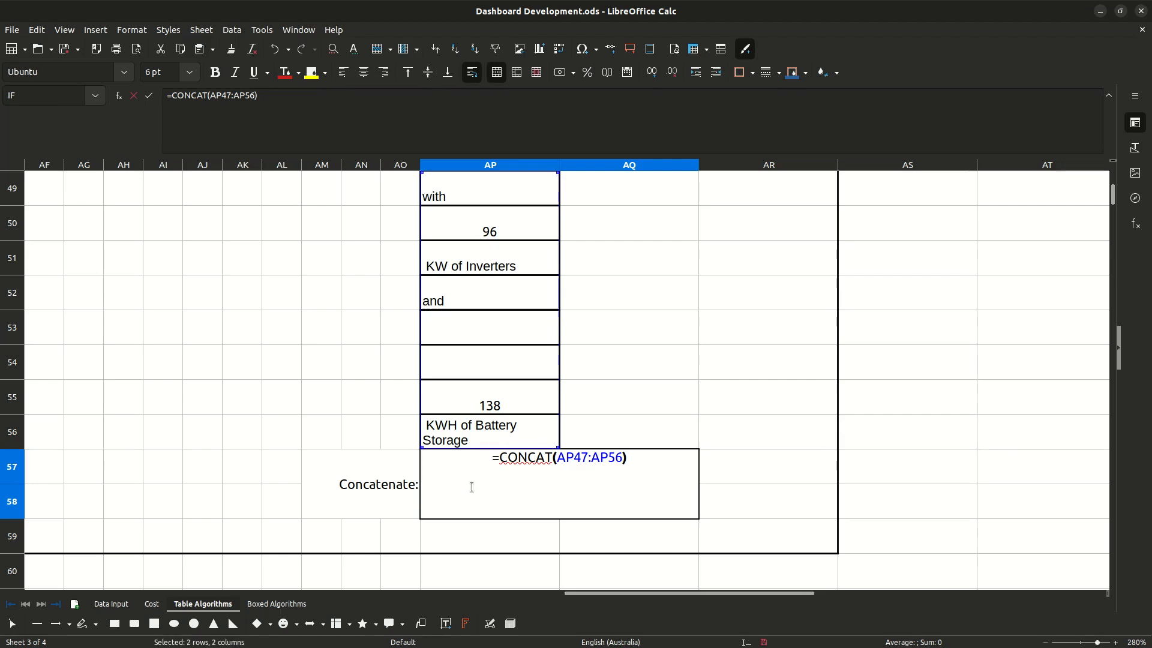
{"action": "left_click", "coordinate": [134, 99]}
Examine the trailing space inside the quoted text of the "and" formula in AP52.
{"action": "scroll", "coordinate": [472, 394], "scroll_direction": "up", "scroll_amount": 1}
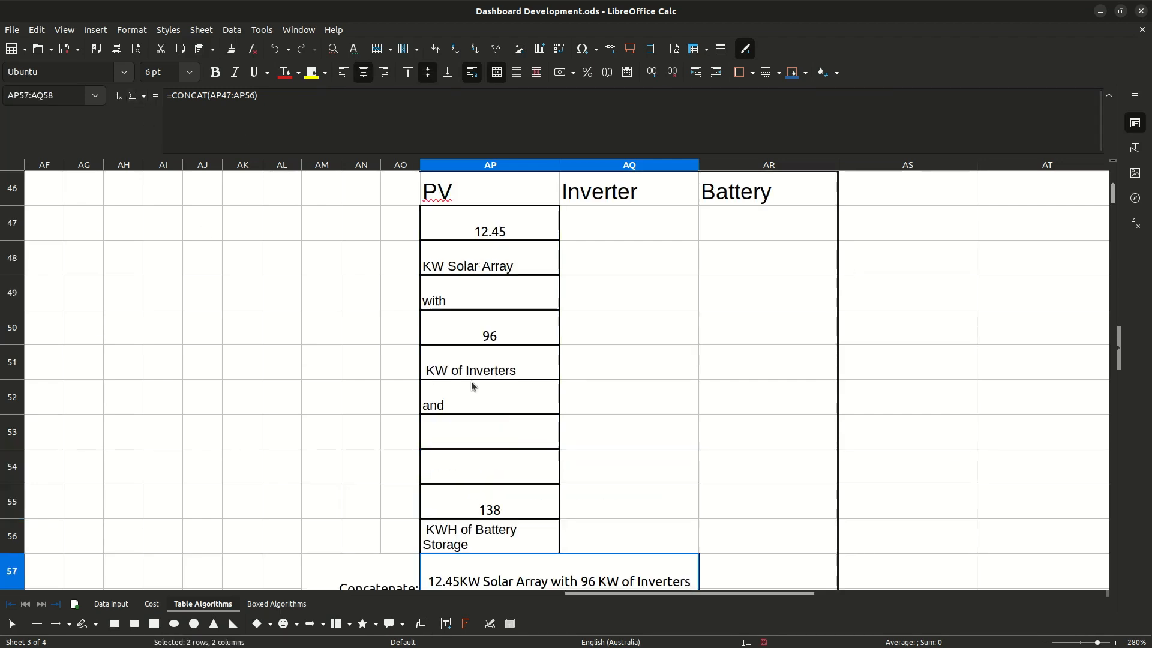
{"action": "left_click", "coordinate": [468, 396]}
{"action": "double_click", "coordinate": [467, 396]}
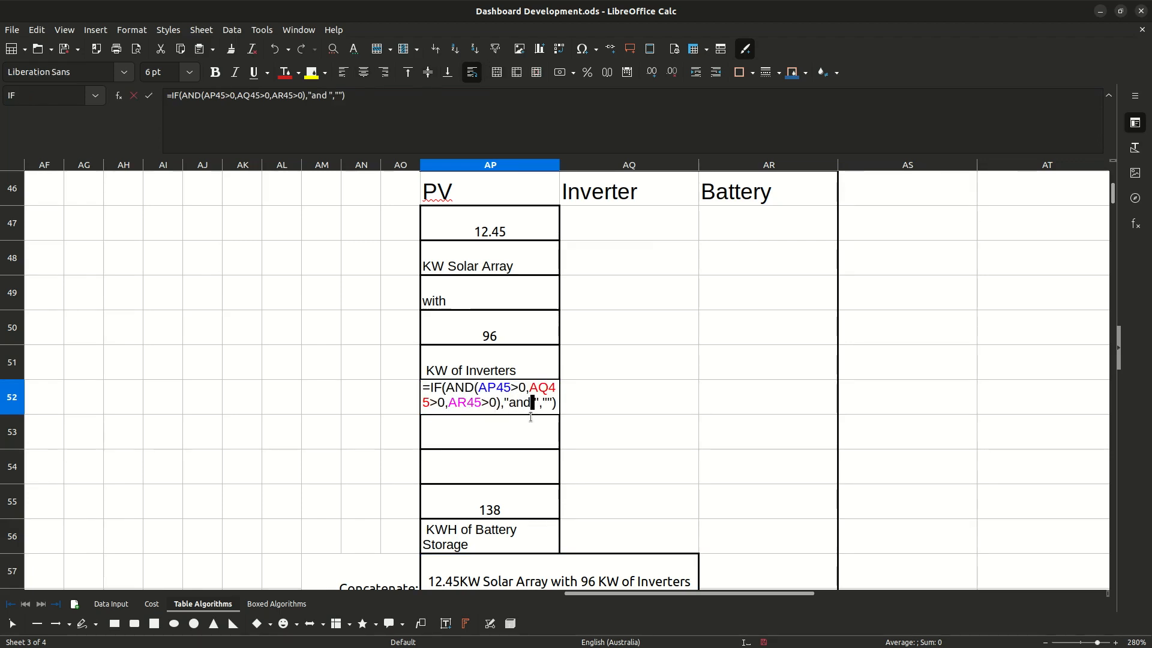
{"action": "left_click", "coordinate": [134, 96]}
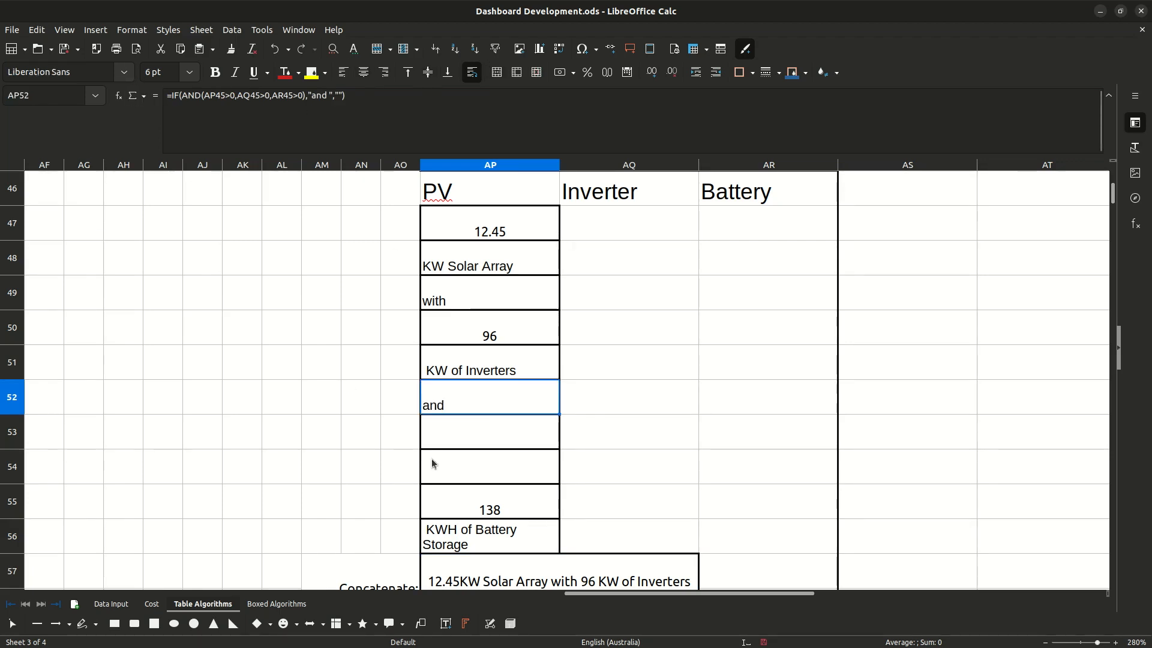
Compare the concatenated text in AP57 with the Scope heading on the Cost sheet, returning to Table Algorithms.
{"action": "scroll", "coordinate": [503, 452], "scroll_direction": "down", "scroll_amount": 2}
{"action": "left_click", "coordinate": [507, 396]}
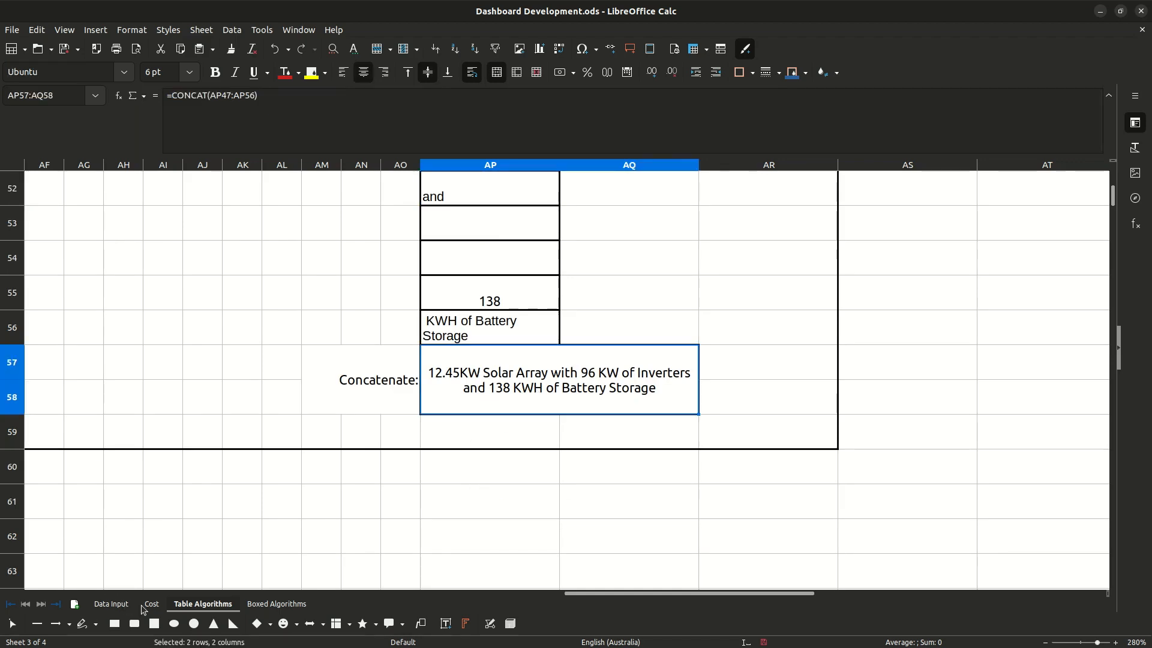
{"action": "left_click", "coordinate": [147, 605]}
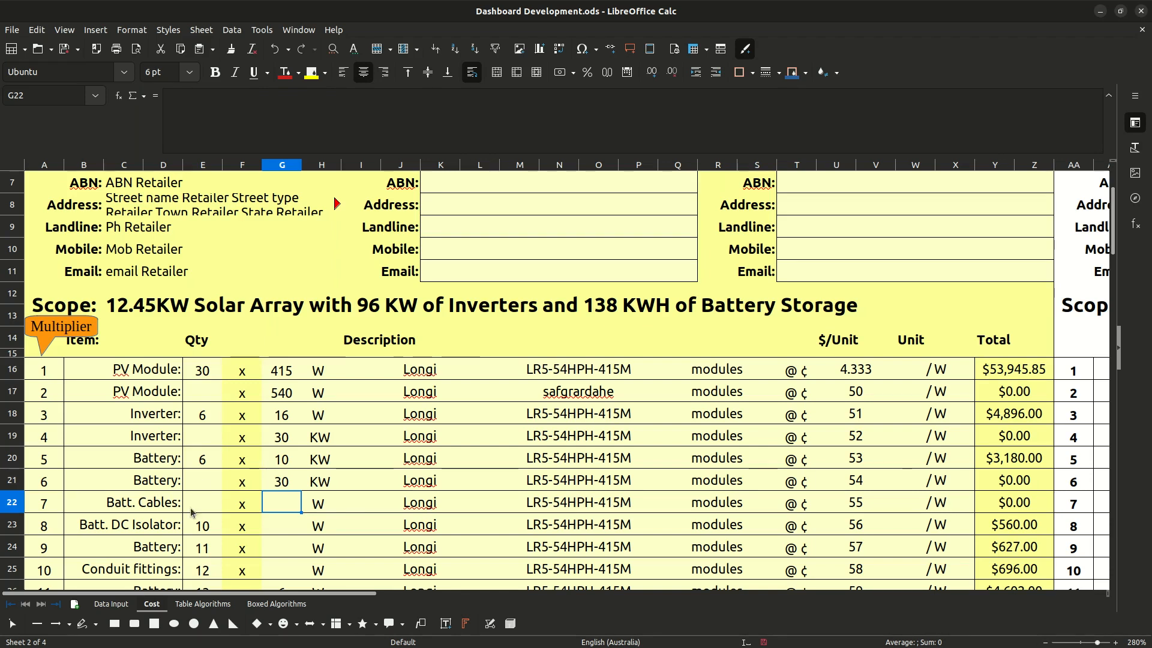
{"action": "left_click", "coordinate": [203, 603]}
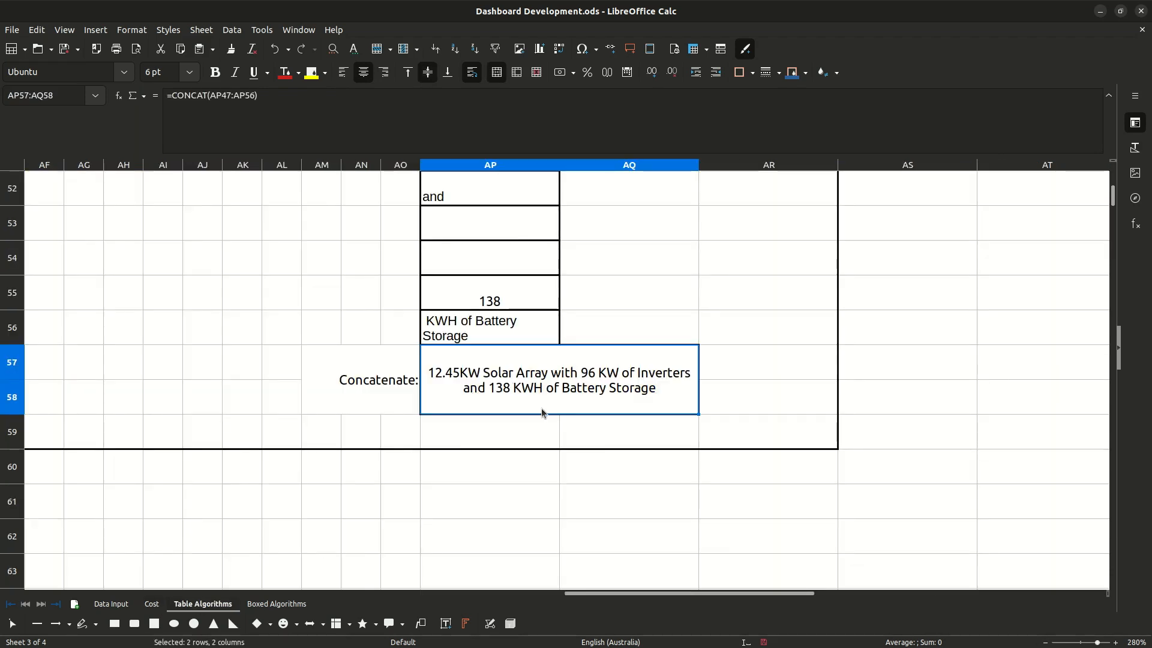
Review the heading fragments in AP47 to AP56 and inspect the formula behind the Scope heading on the Cost sheet.
{"action": "scroll", "coordinate": [541, 408], "scroll_direction": "up", "scroll_amount": 3}
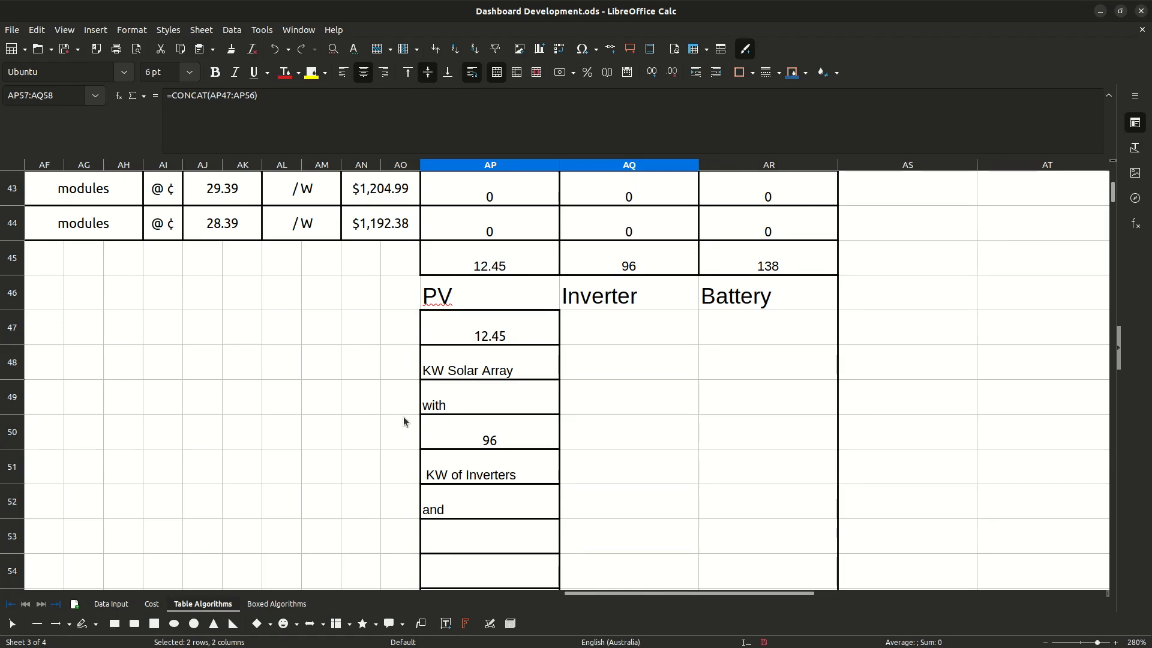
{"action": "scroll", "coordinate": [403, 417], "scroll_direction": "down", "scroll_amount": 1}
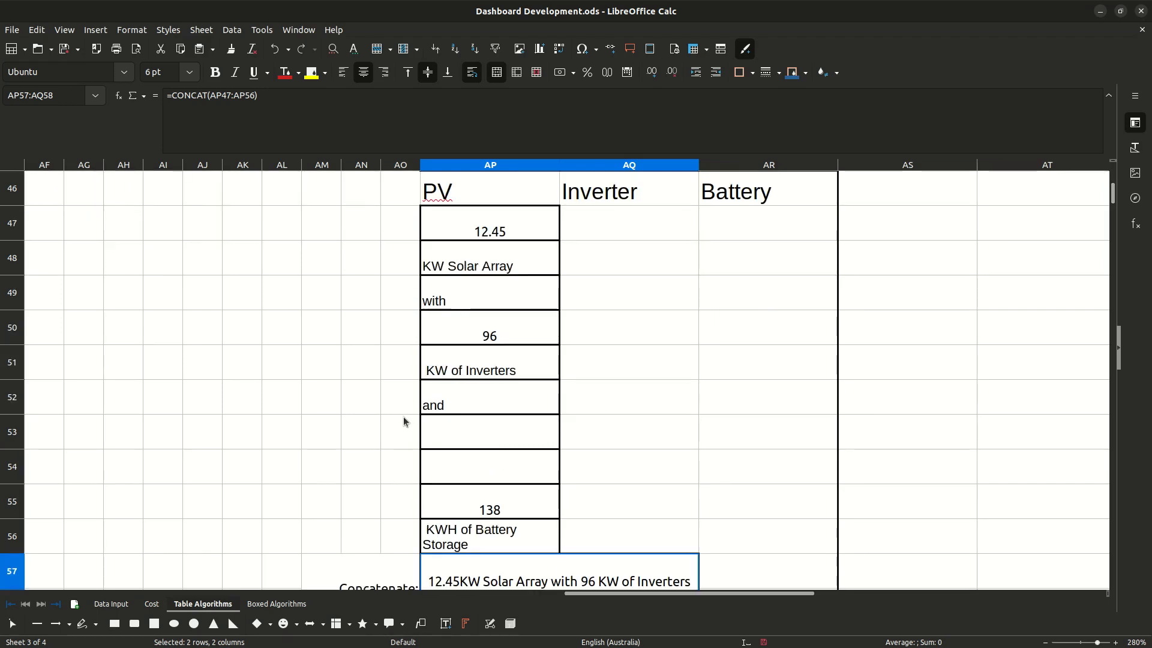
{"action": "left_click", "coordinate": [153, 605]}
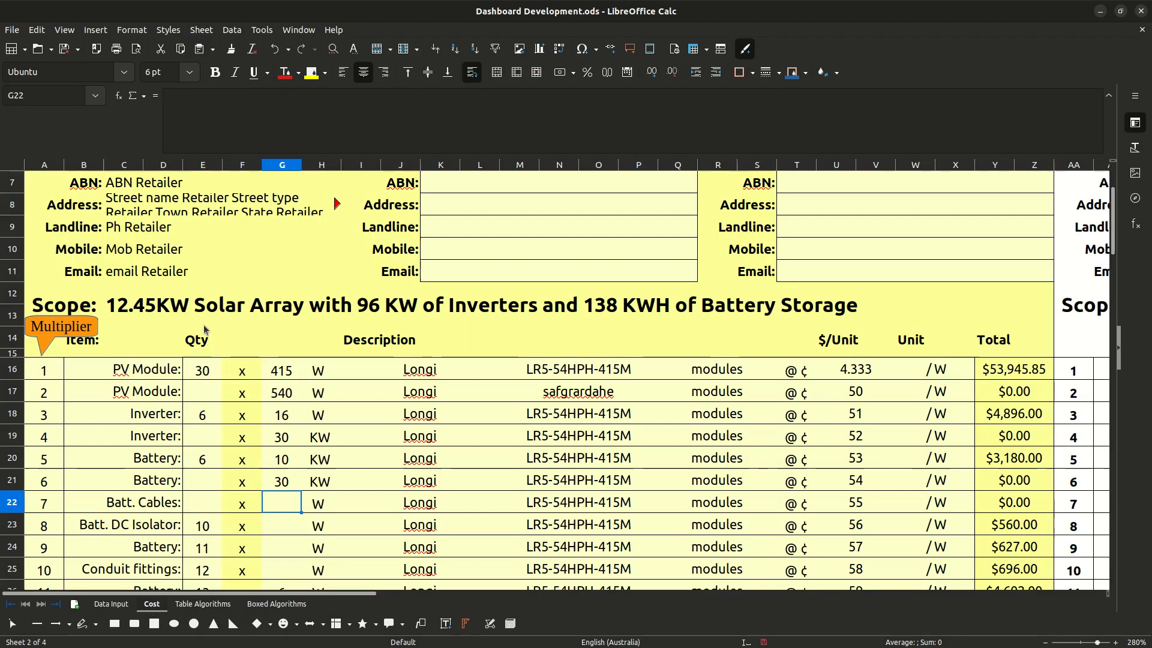
{"action": "left_click", "coordinate": [203, 320]}
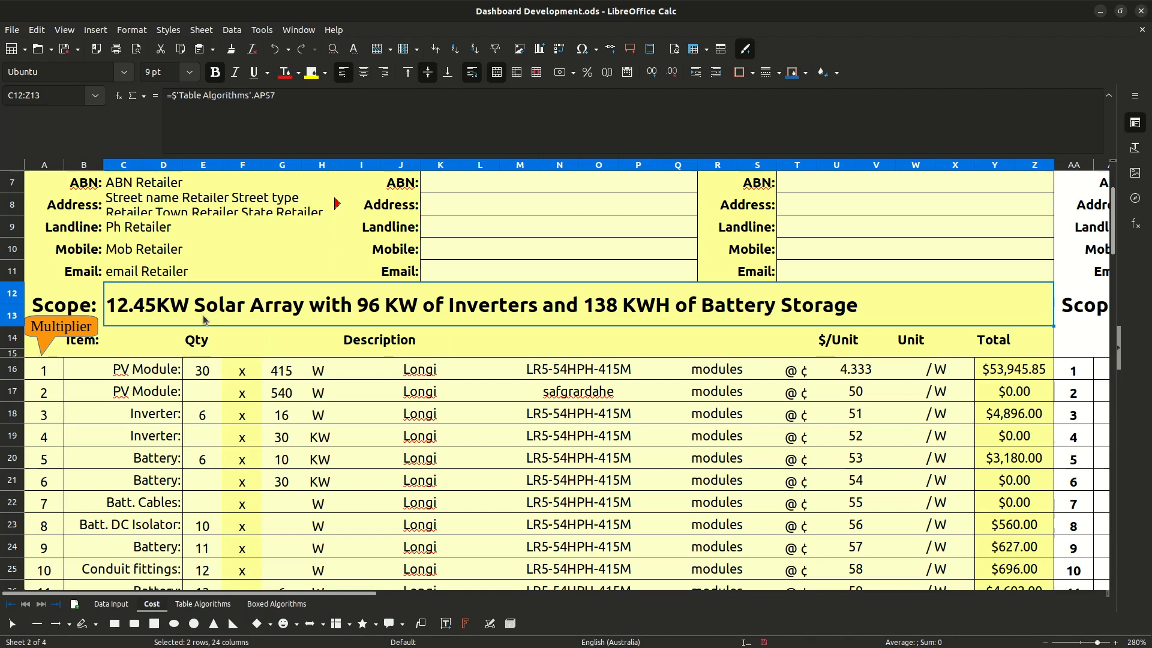